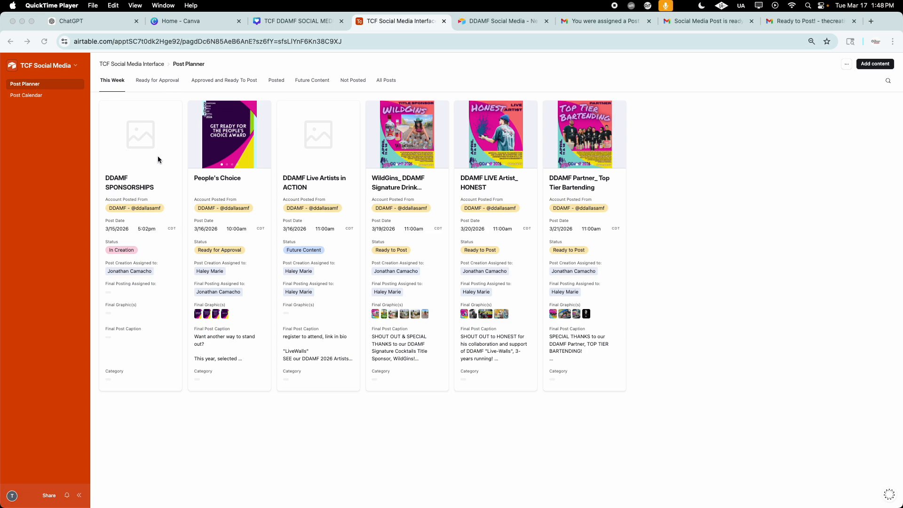
Step: Review the Post Planner views from This Week through All Posts, including Ready for Approval, Posted and Future Content, ending on This Week
click(116, 81)
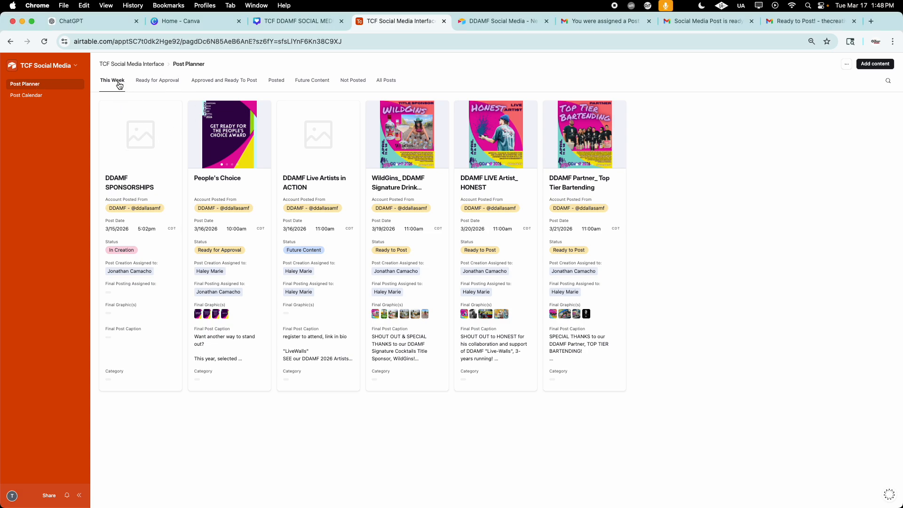
click(160, 85)
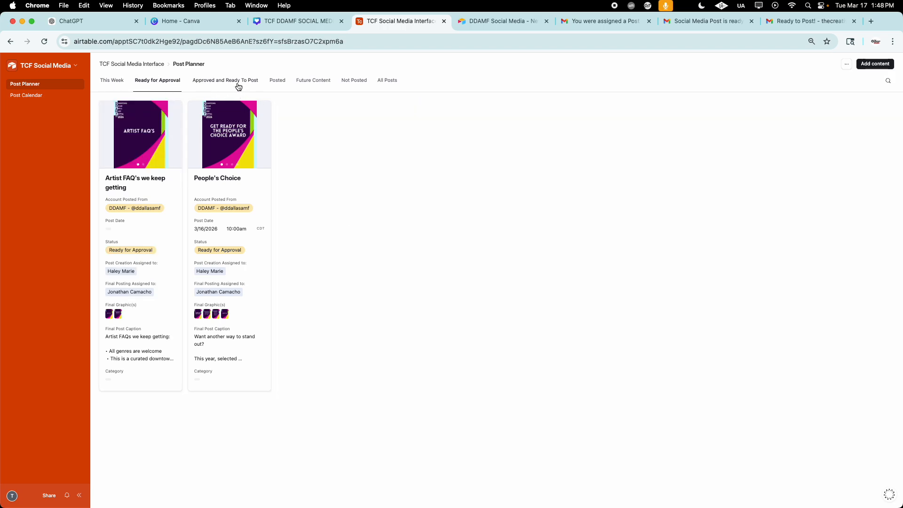
click(238, 86)
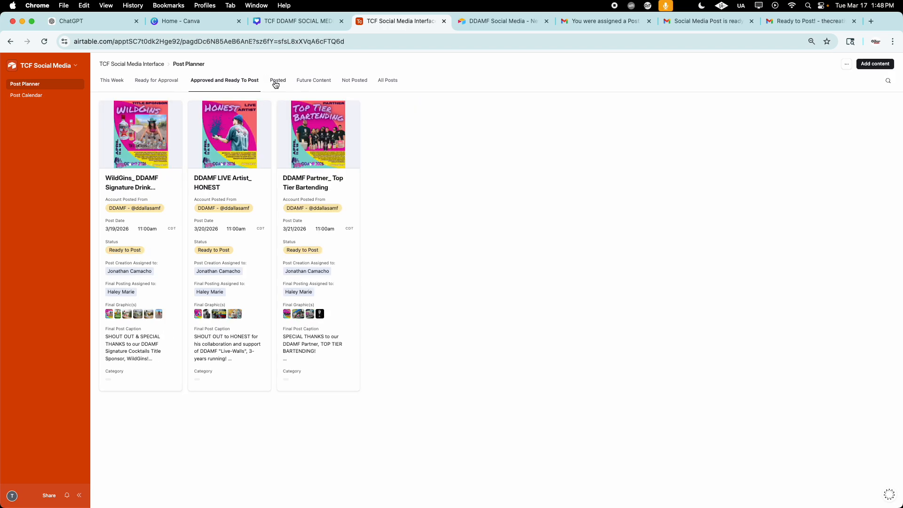
click(276, 85)
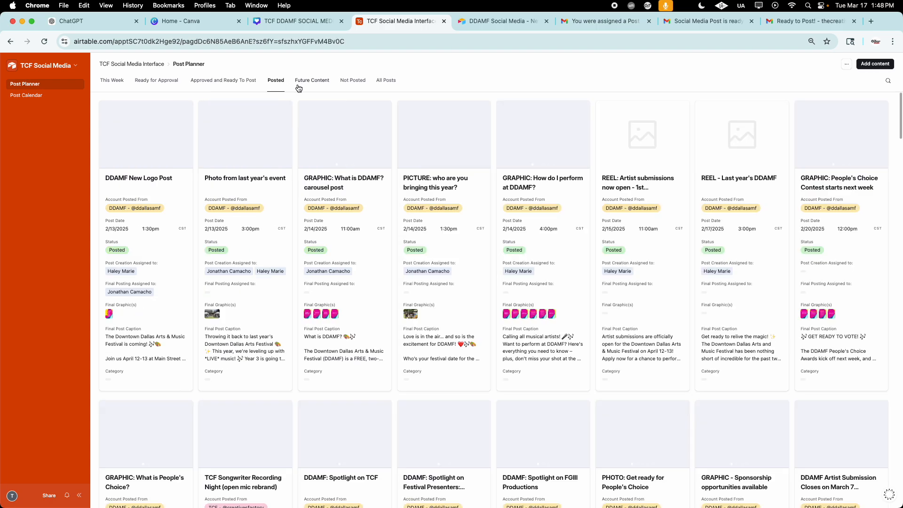
click(306, 84)
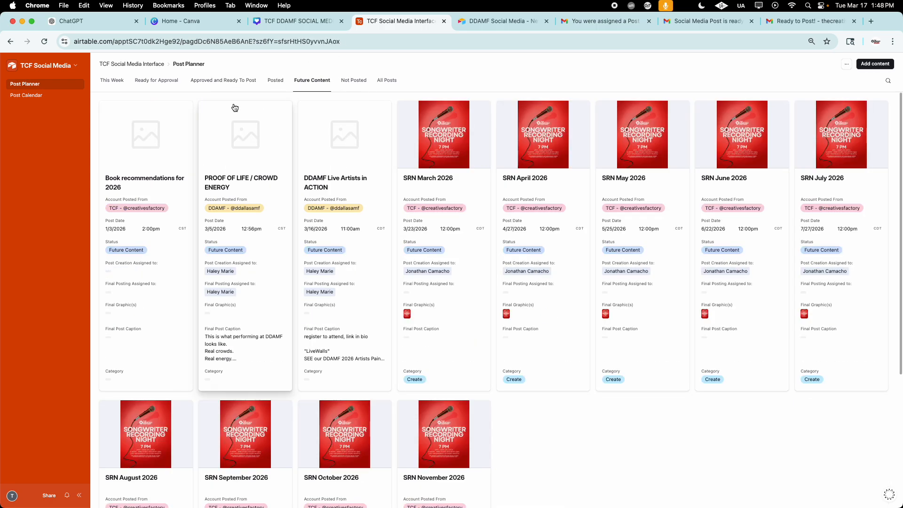
click(354, 81)
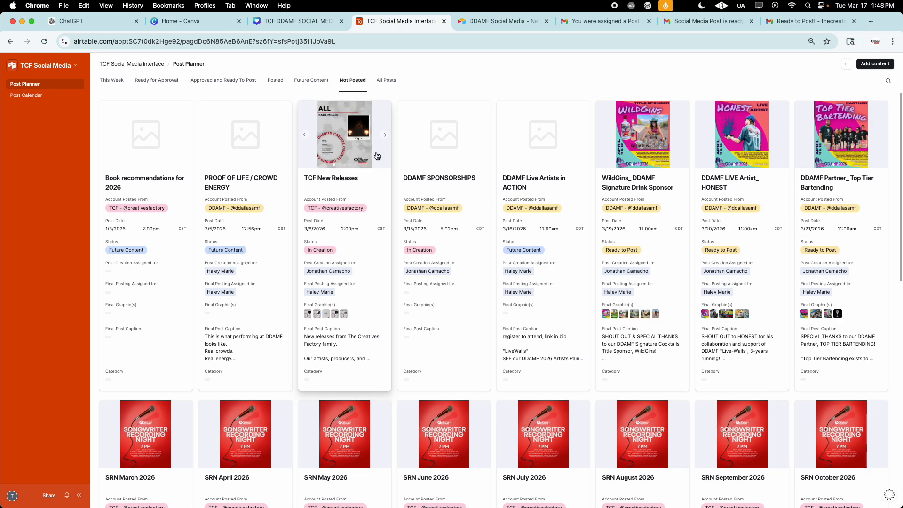
click(386, 81)
click(109, 82)
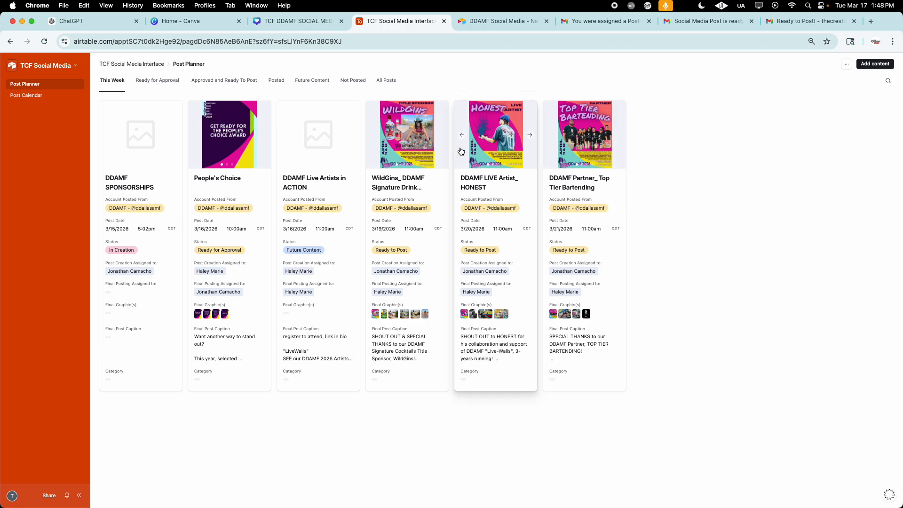
Step: Open the Post Calendar and view its schedule by 2 week and Month, ending on the Week range
click(42, 98)
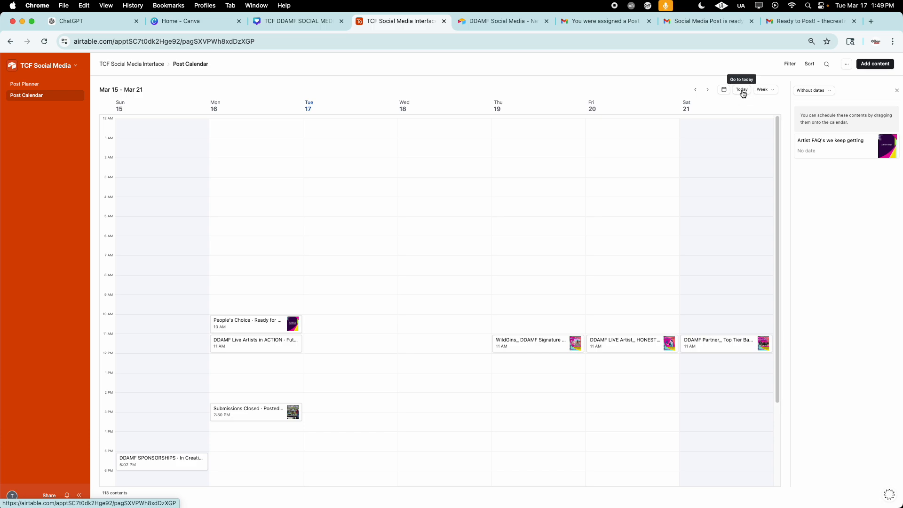
click(764, 90)
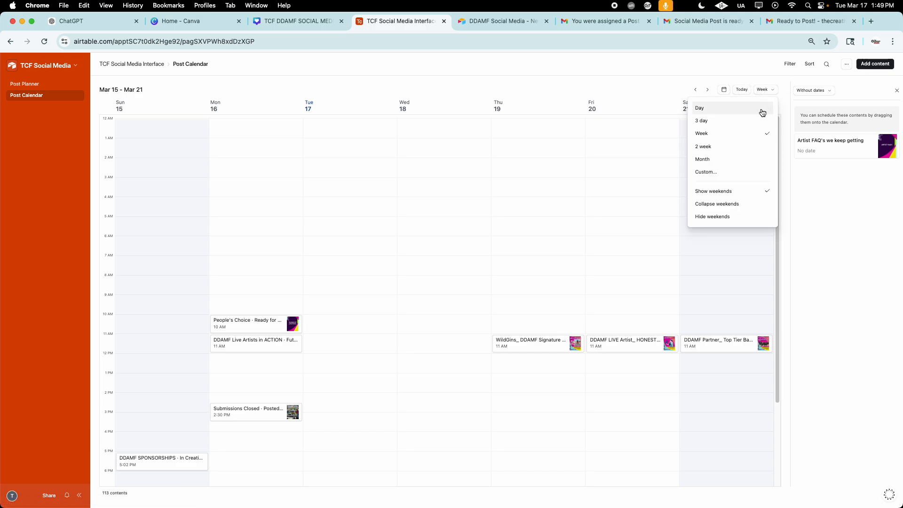
click(726, 147)
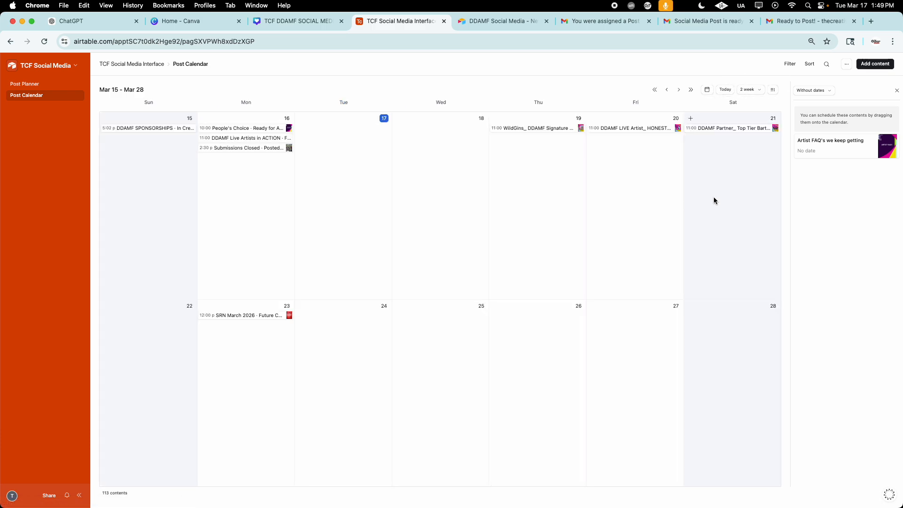
click(750, 90)
click(725, 167)
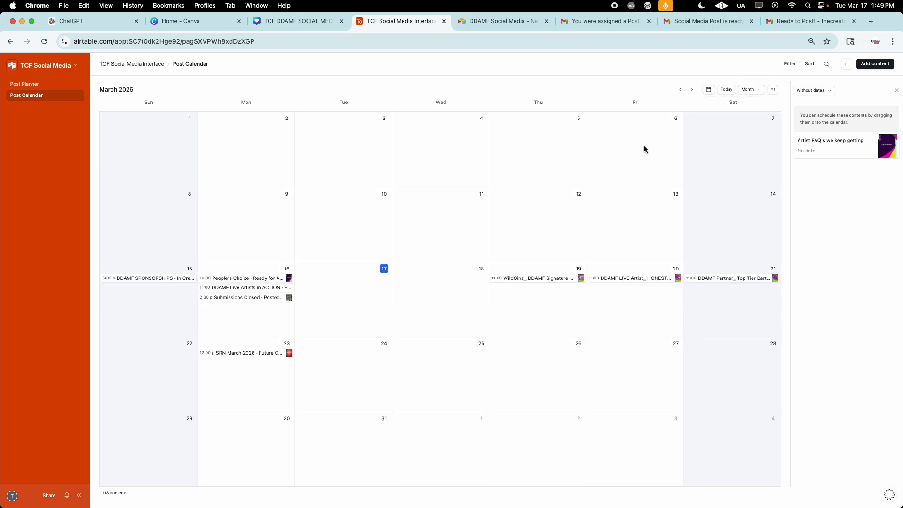
click(755, 91)
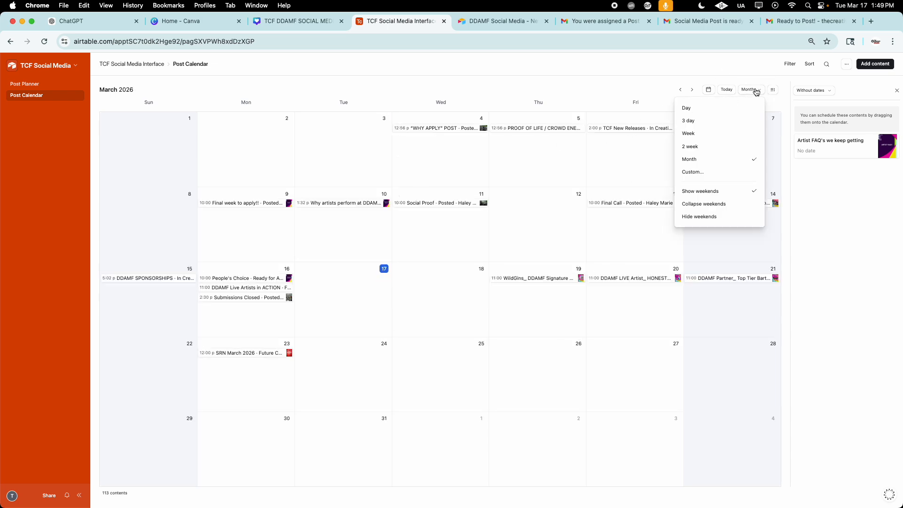
click(731, 134)
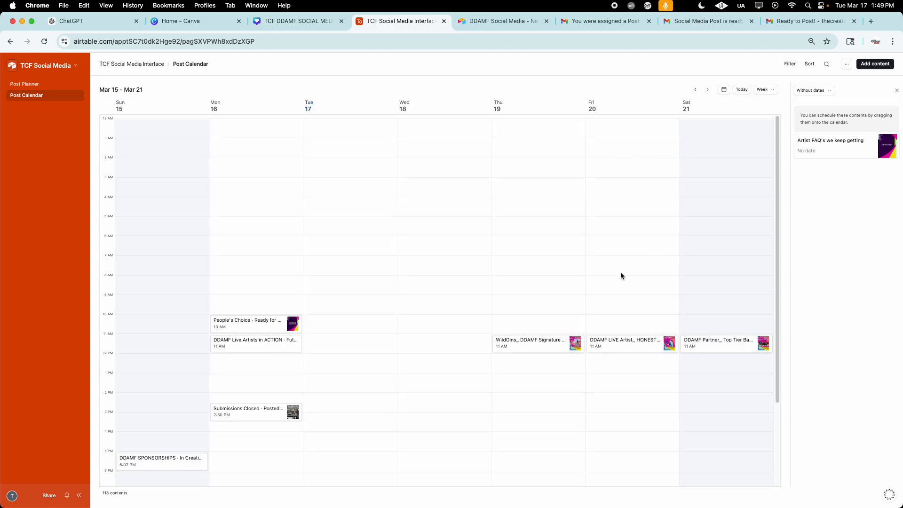
Step: Show all contents in the list beside the calendar, check the filter options, and return to the Post Planner
click(824, 91)
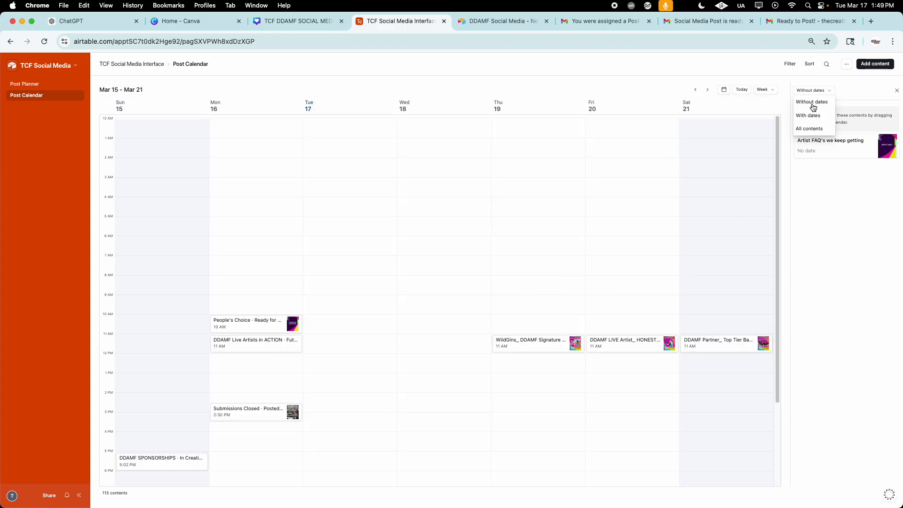
click(814, 128)
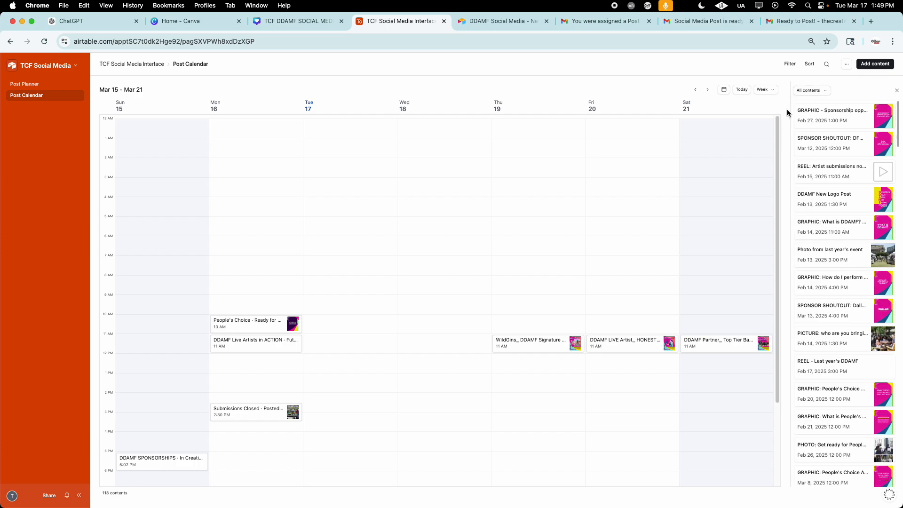
scroll(856, 121, down, 1)
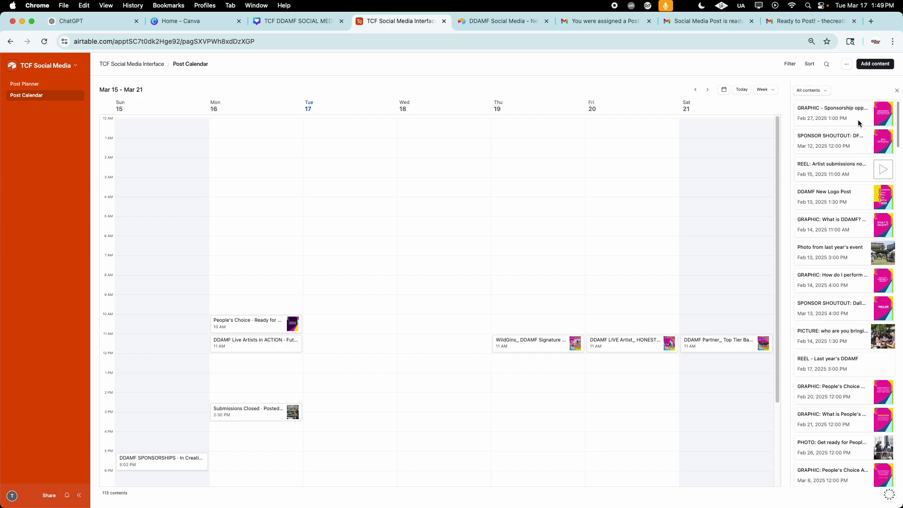
click(791, 65)
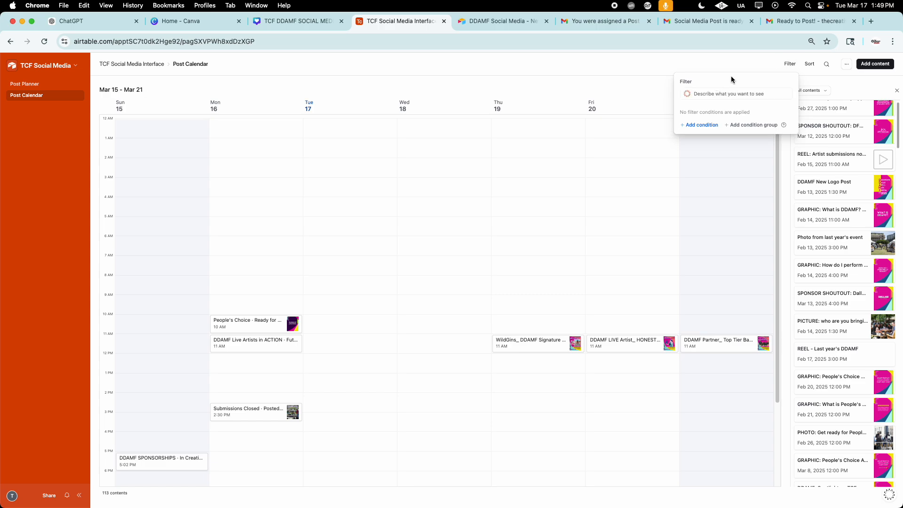
click(738, 58)
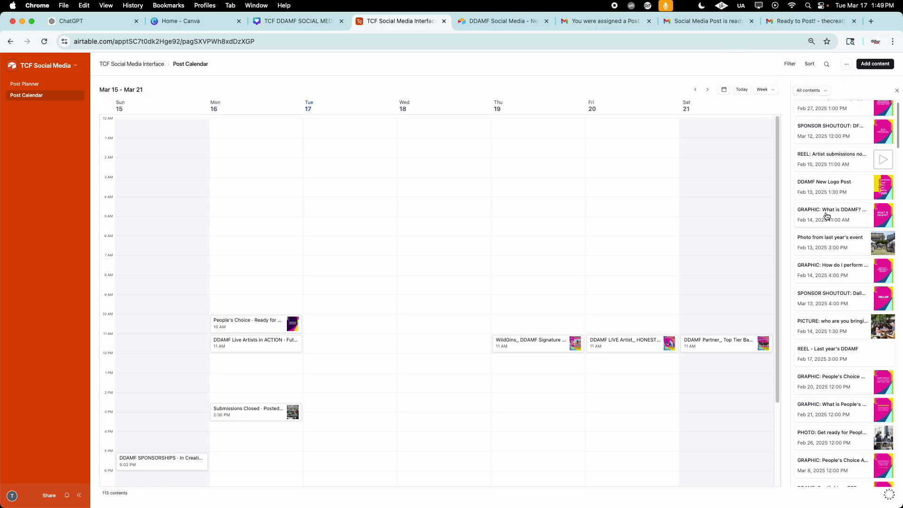
click(810, 90)
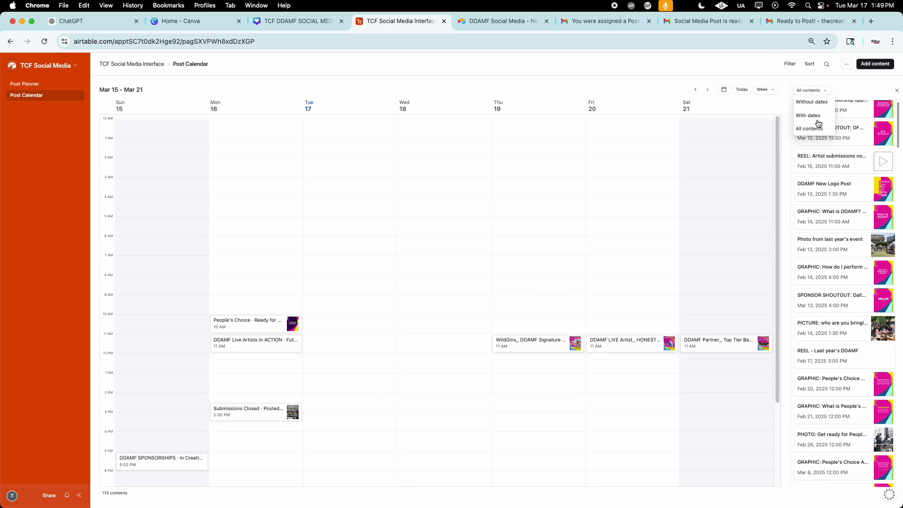
click(840, 85)
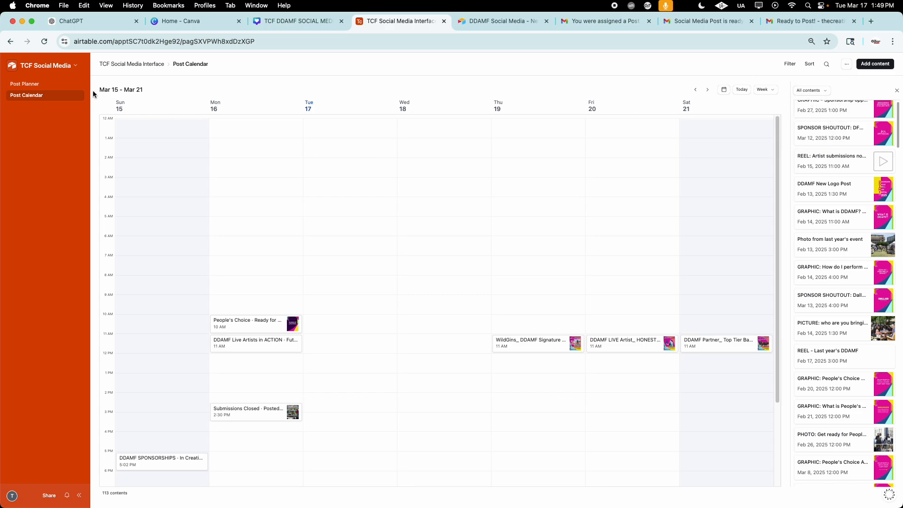
click(28, 85)
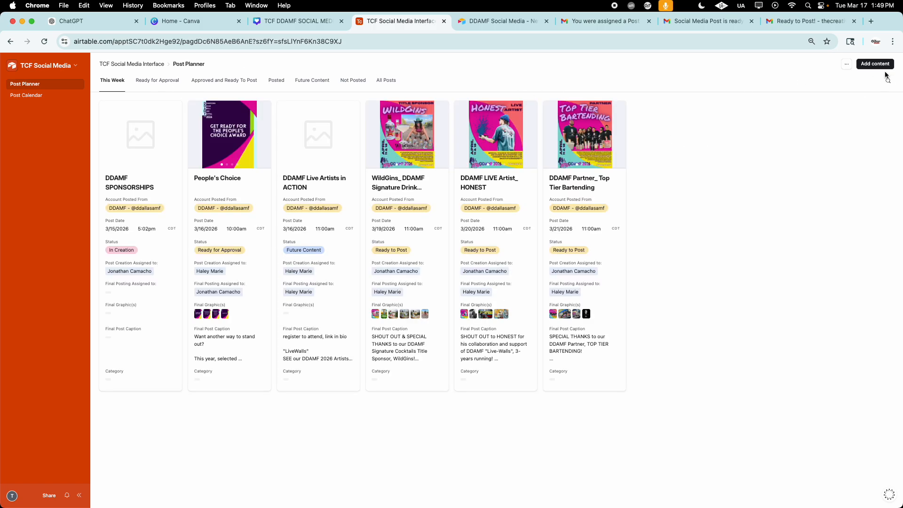
Step: Open the DDAMF new post submission form and examine the Final Post Assets fields, from post title to IG usernames to tag
click(480, 26)
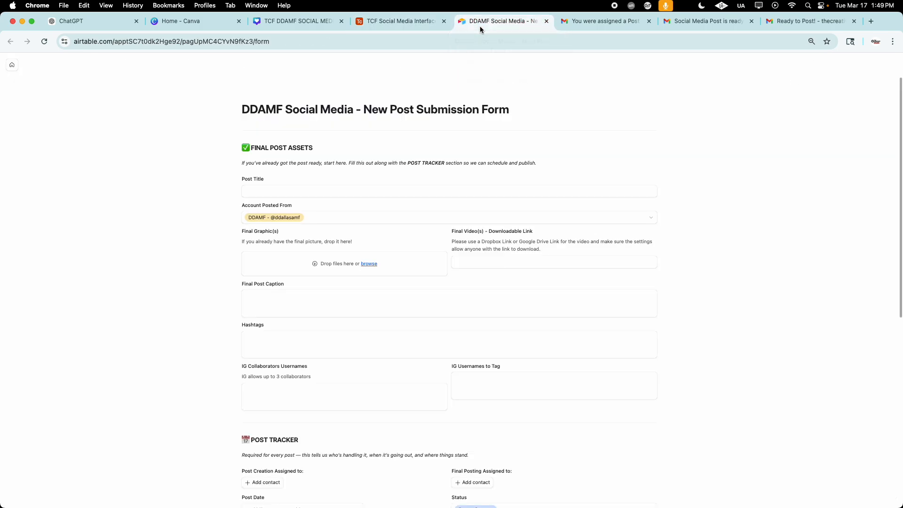
click(317, 187)
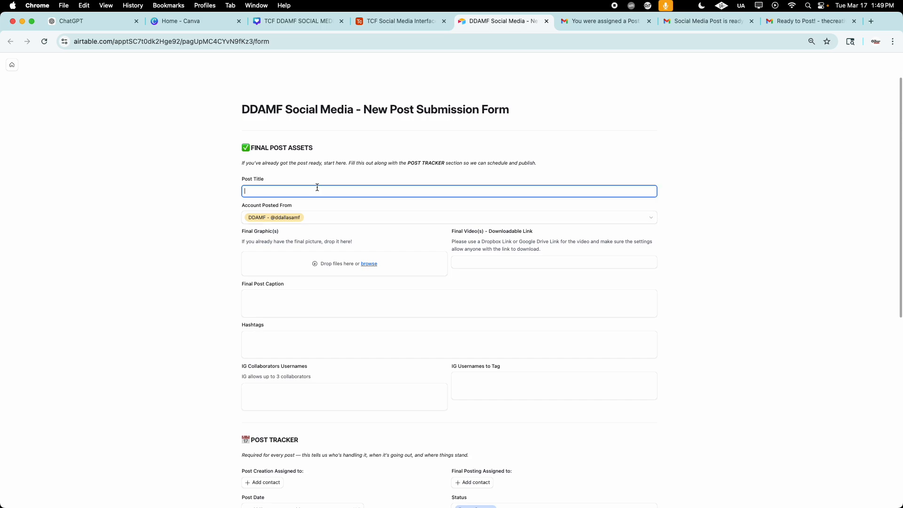
scroll(316, 187, down, 1)
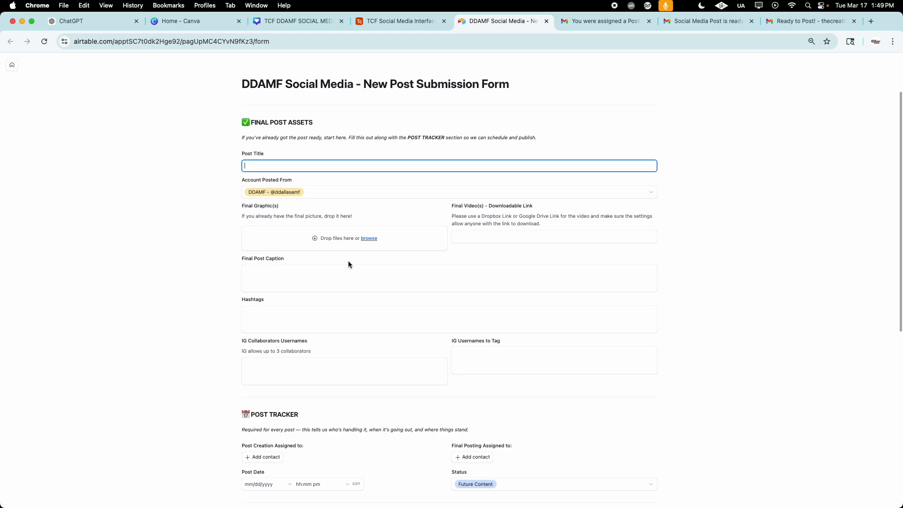
click(504, 237)
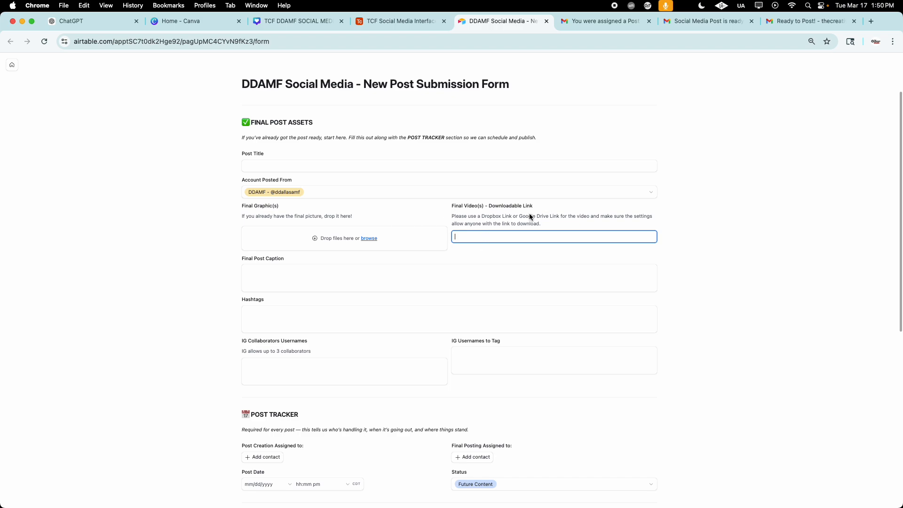
click(293, 268)
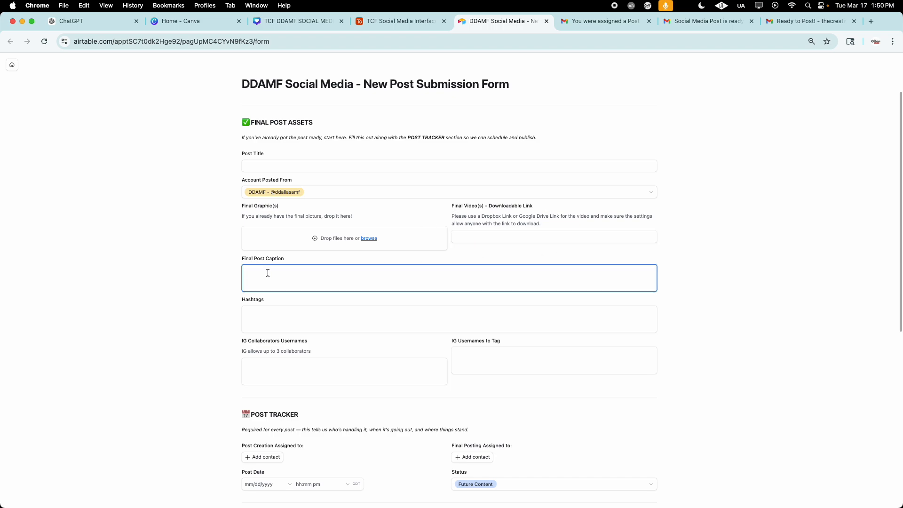
click(305, 316)
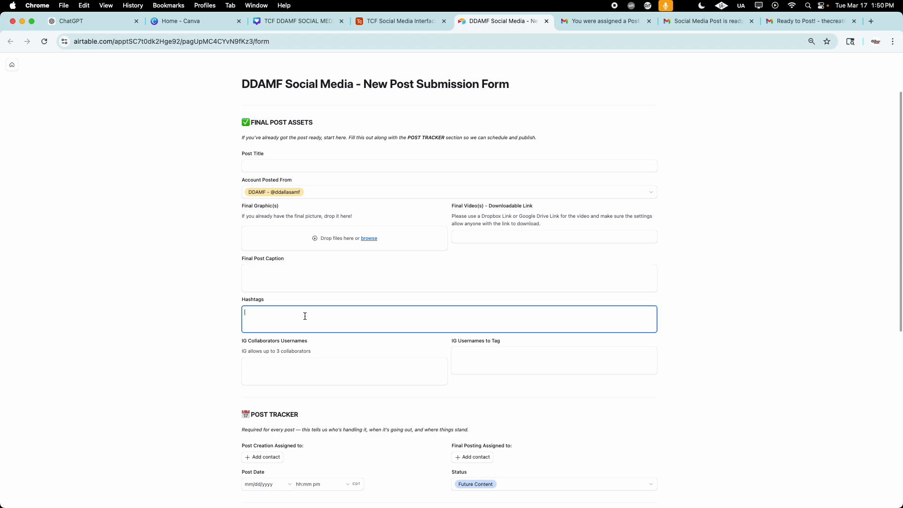
click(291, 363)
click(529, 363)
scroll(528, 362, down, 5)
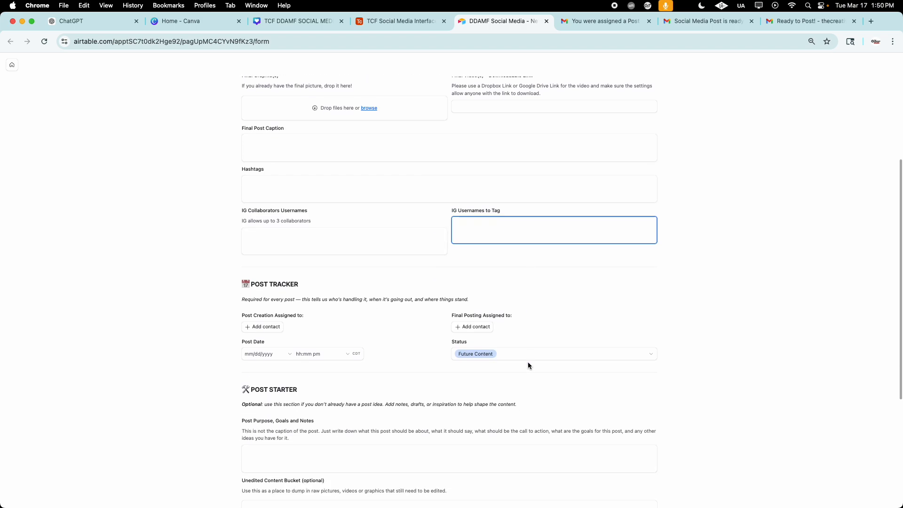
scroll(527, 329, up, 6)
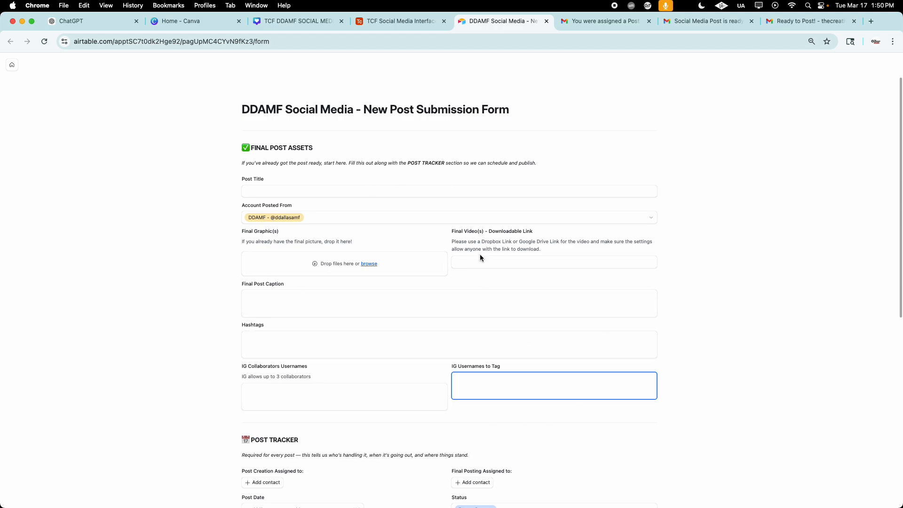
Step: Examine the available contacts for the Post Creation and Final Posting assignments in the Post Tracker section, leaving both unassigned
scroll(479, 256, down, 10)
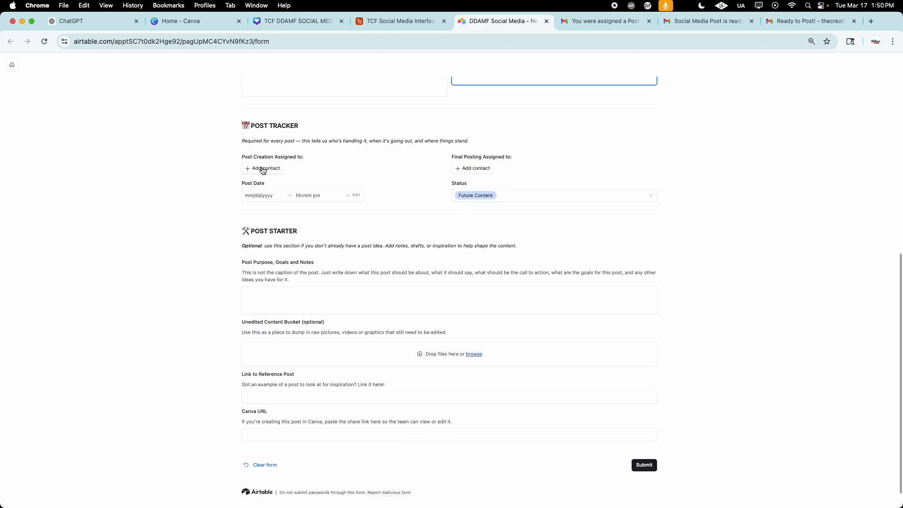
click(262, 169)
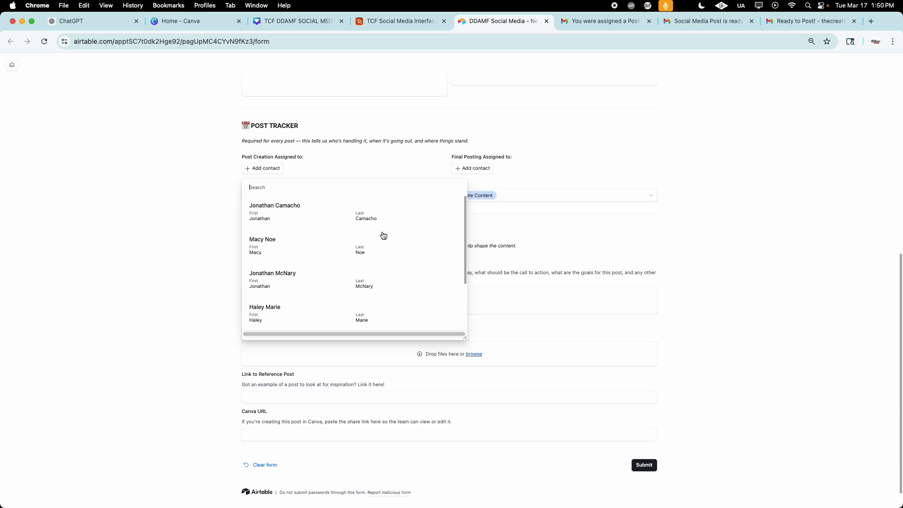
scroll(383, 235, down, 2)
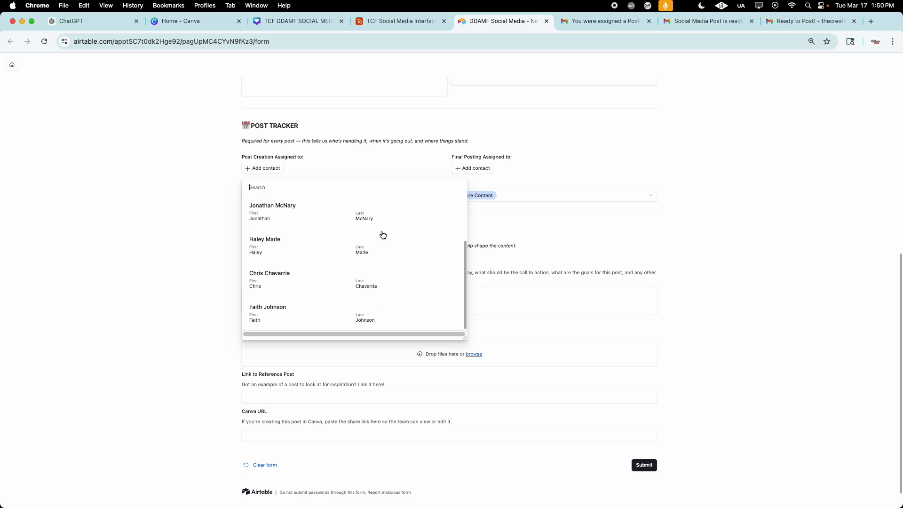
scroll(346, 254, up, 3)
click(411, 161)
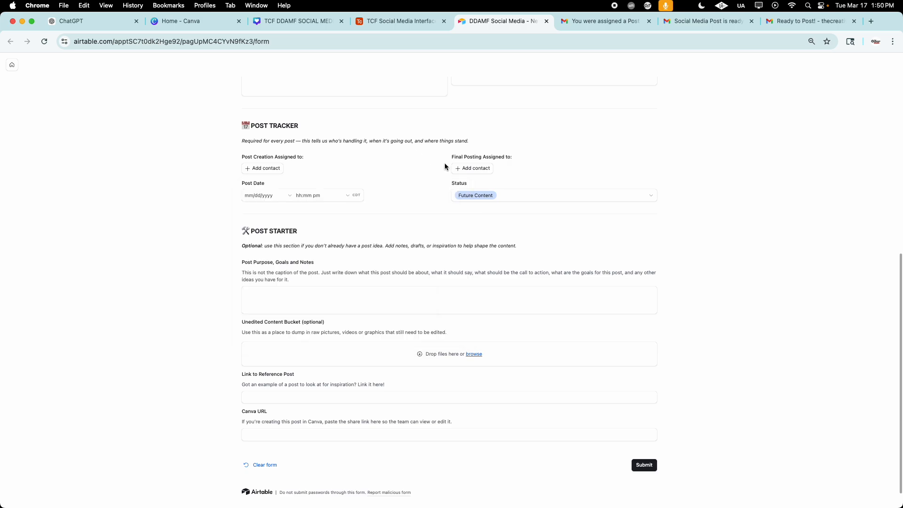
click(474, 169)
scroll(529, 209, down, 2)
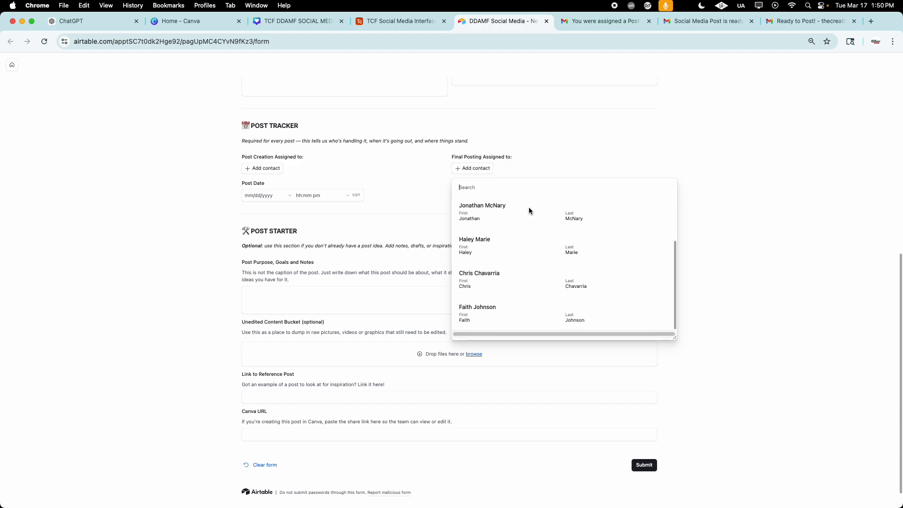
click(410, 165)
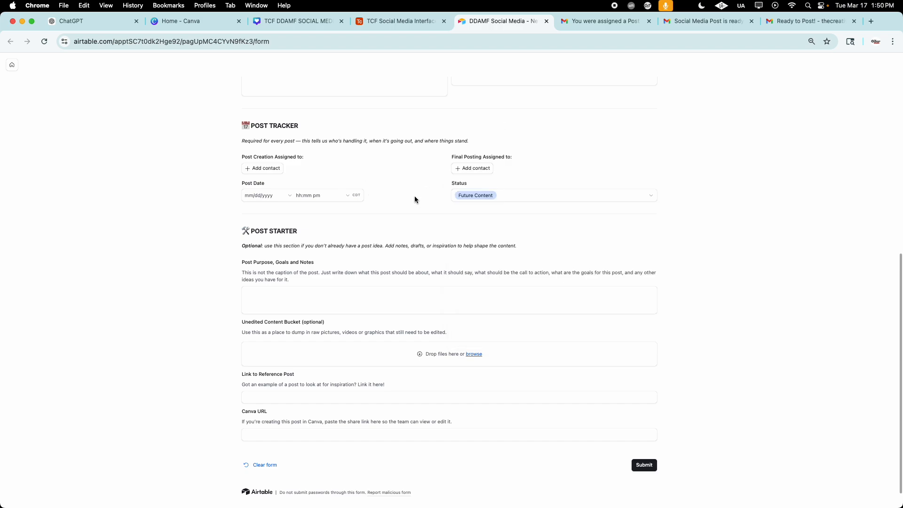
Step: Check the Post Date field and browse the Post Creation contact list in the form's Post Tracker, choosing nothing
click(278, 195)
click(438, 168)
click(264, 168)
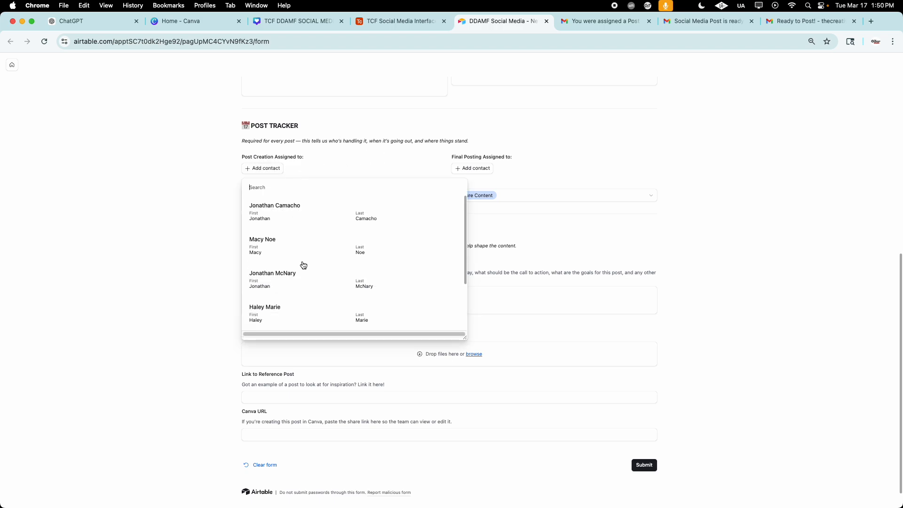
scroll(413, 265, down, 2)
click(386, 155)
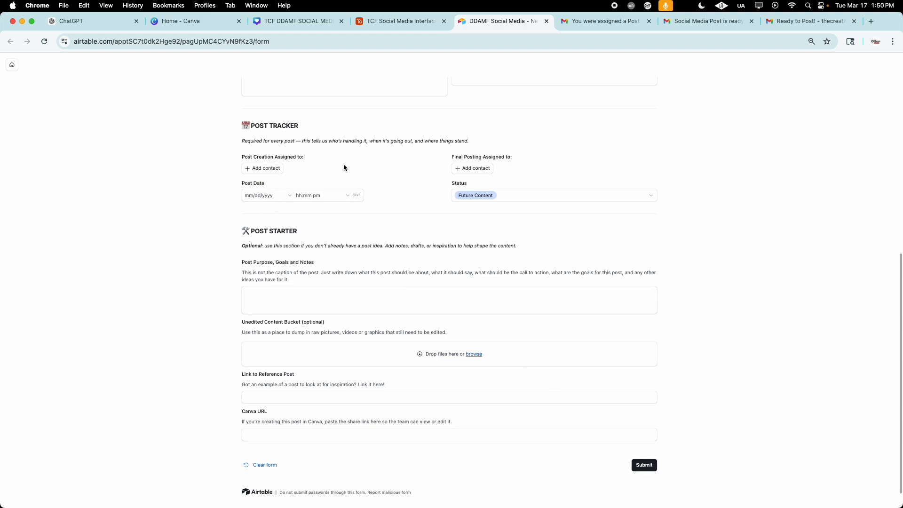
Step: Switch to Gmail, read the Next Steps in the "You were assigned a Post to Create!" email, and return to the DDAMF form
click(605, 22)
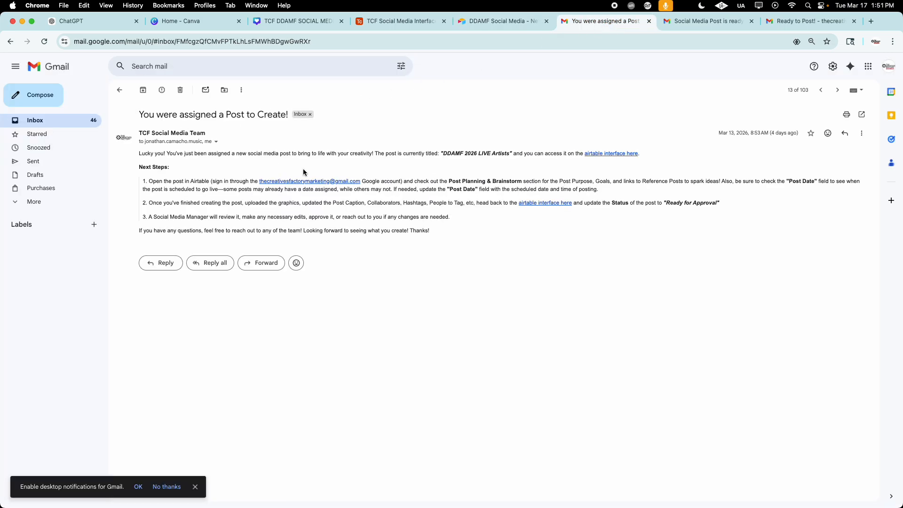
drag(139, 166, 407, 240)
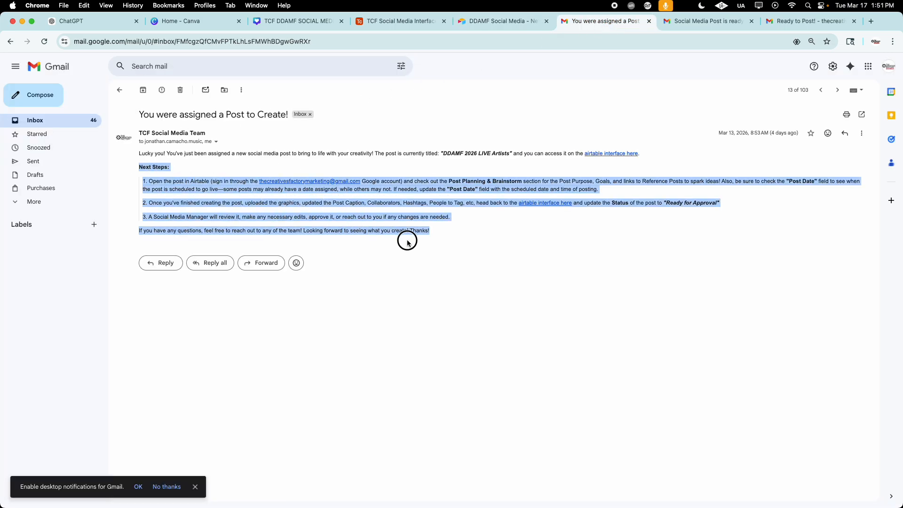
click(451, 241)
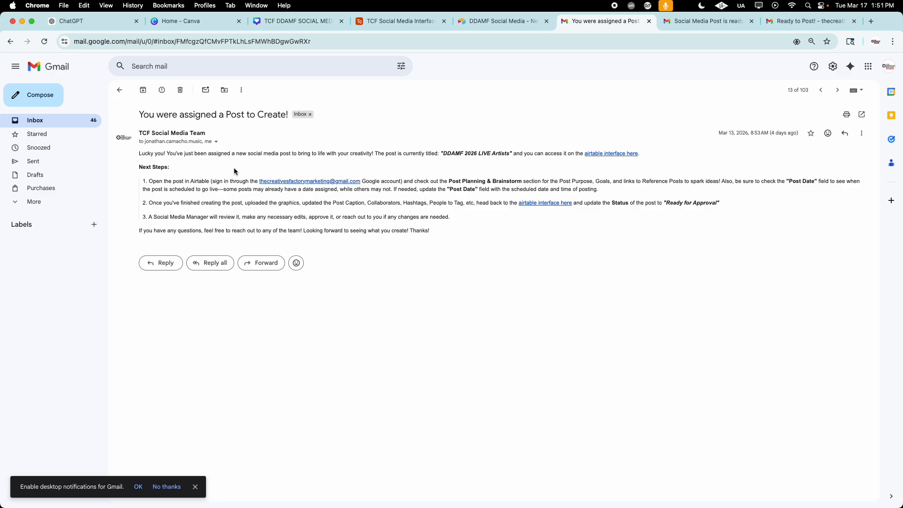
click(484, 22)
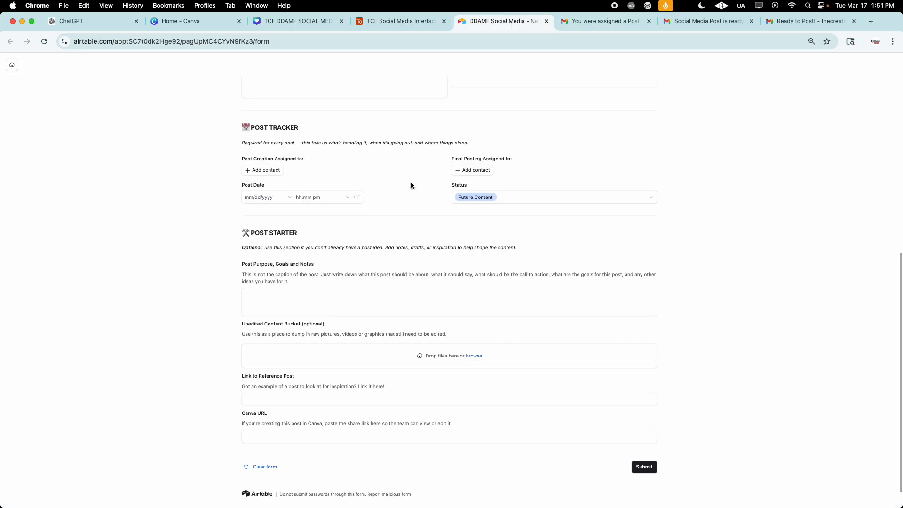
Step: Open the DDAMF SPONSORSHIPS post from the TCF Social Media Interface's Post Planner and set its status to Ready for Approval
click(397, 22)
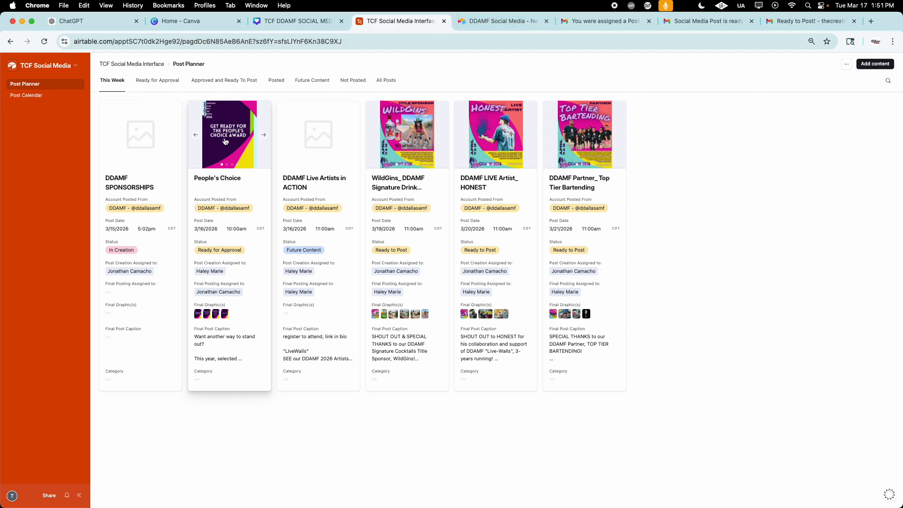
click(142, 182)
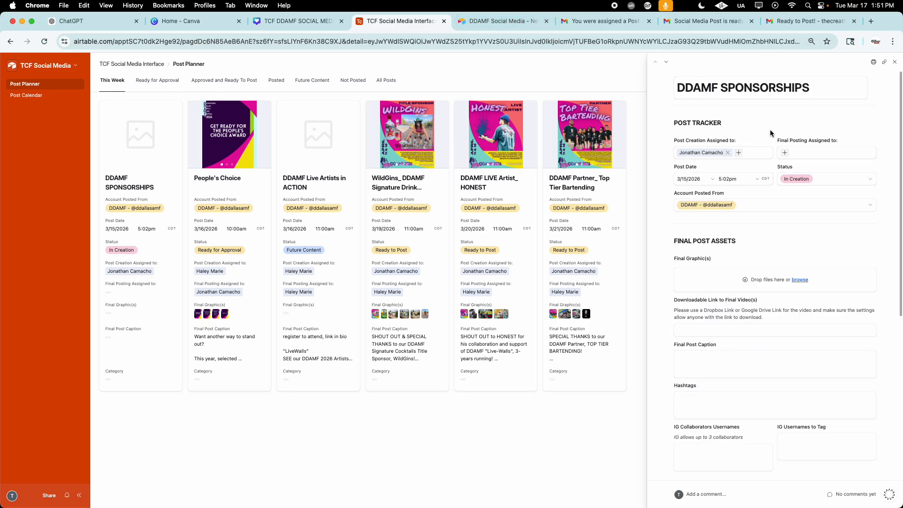
click(814, 184)
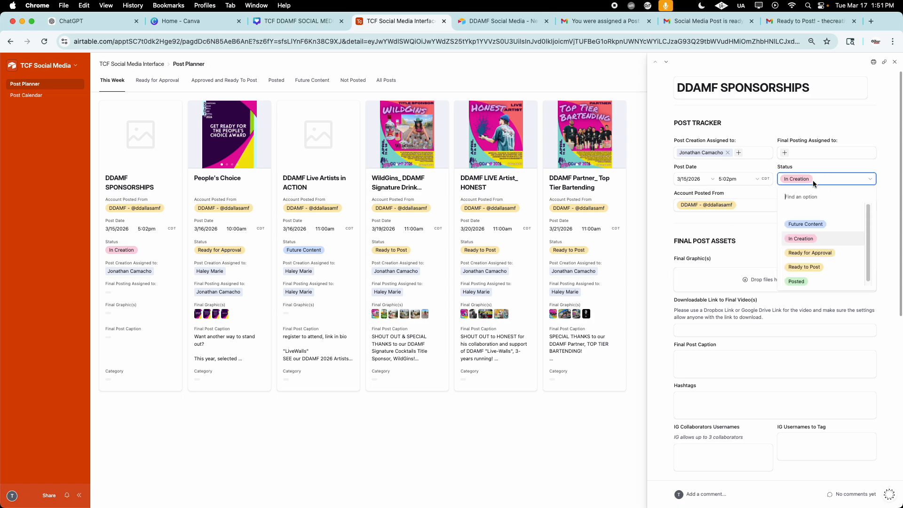
click(826, 254)
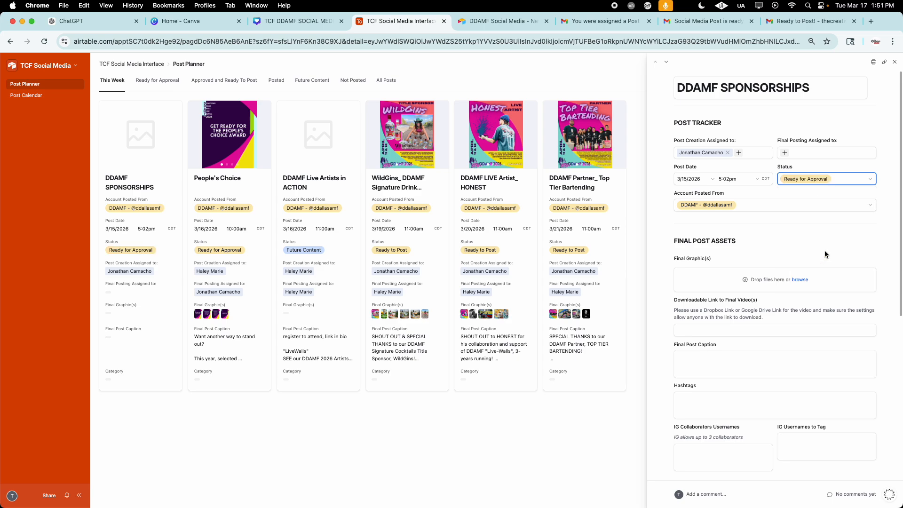
Step: From the Ready for Approval posts, set "Artist FAQ's we keep getting" to Ready to Post and show the Approved and Ready To Post view
click(168, 81)
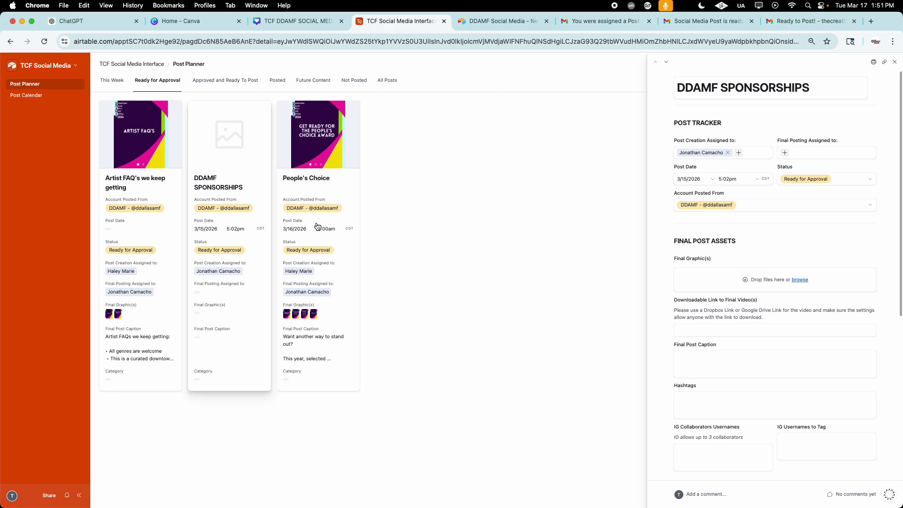
click(151, 194)
click(816, 179)
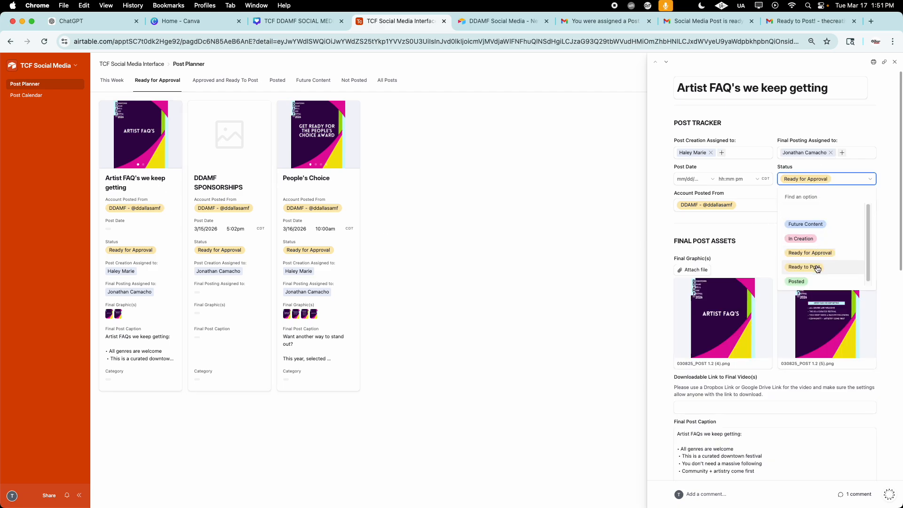
click(816, 268)
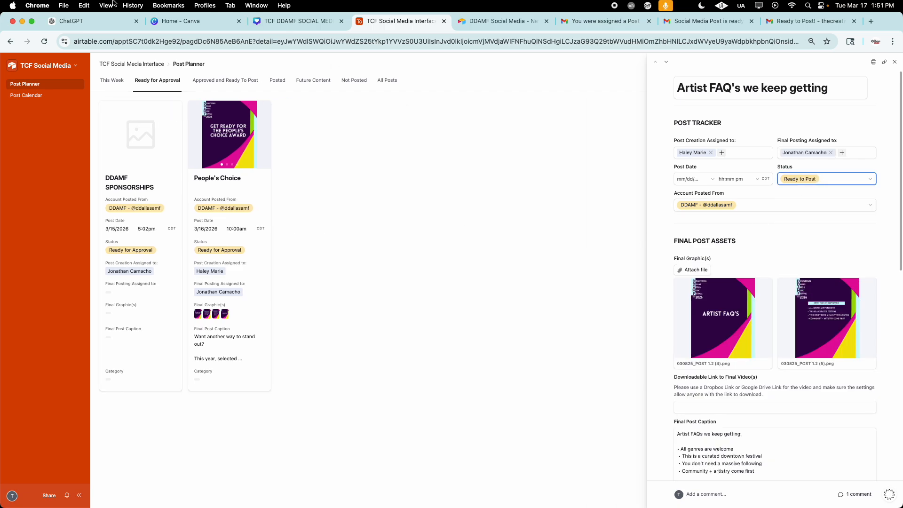
click(224, 83)
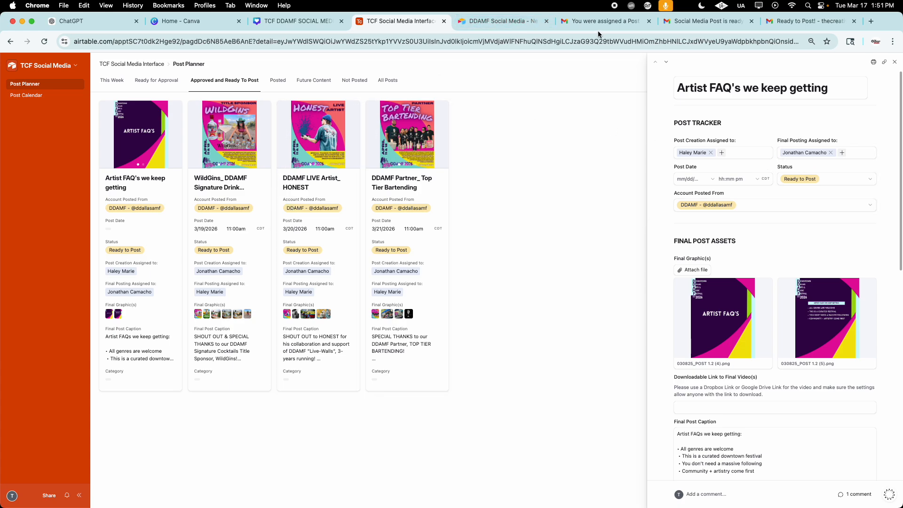
Step: Switch to Gmail and examine the "Social Media Post is ready for your approval!" email, including its post caption and hashtags
click(612, 22)
click(700, 23)
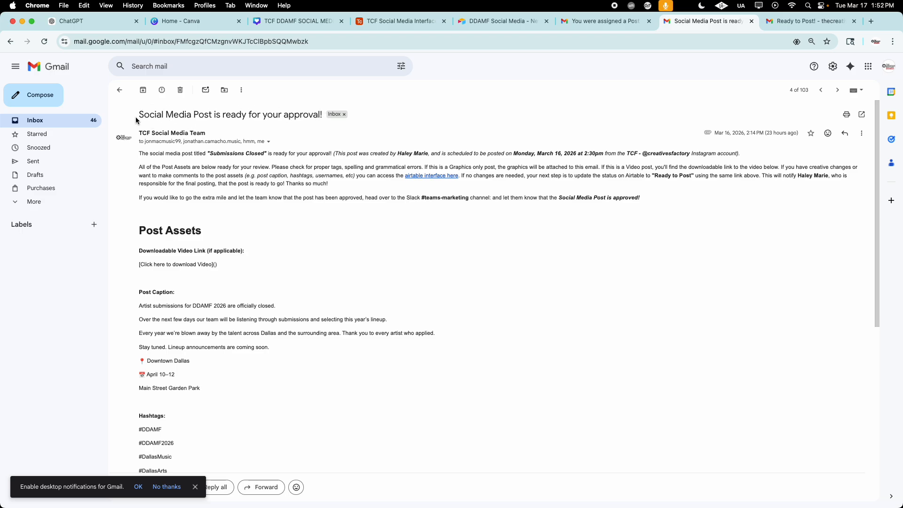
scroll(332, 272, down, 1)
scroll(332, 271, down, 3)
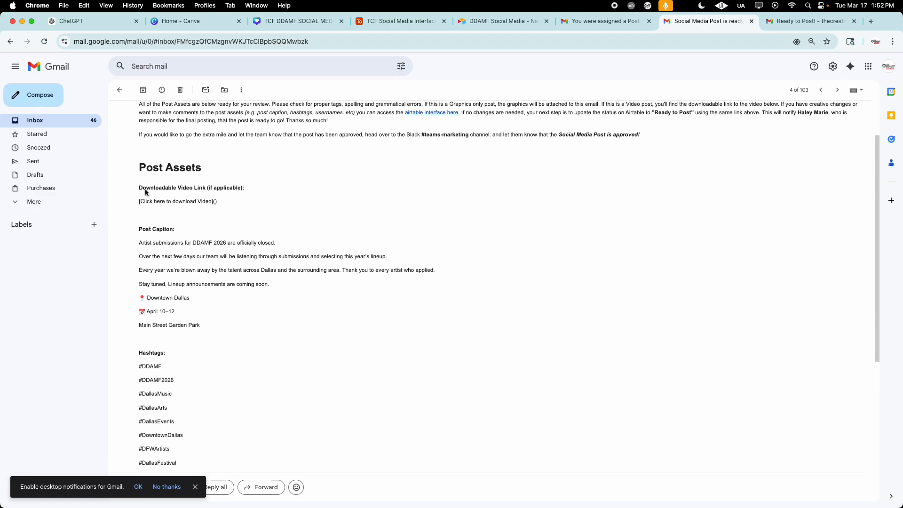
scroll(295, 276, down, 5)
scroll(444, 393, up, 7)
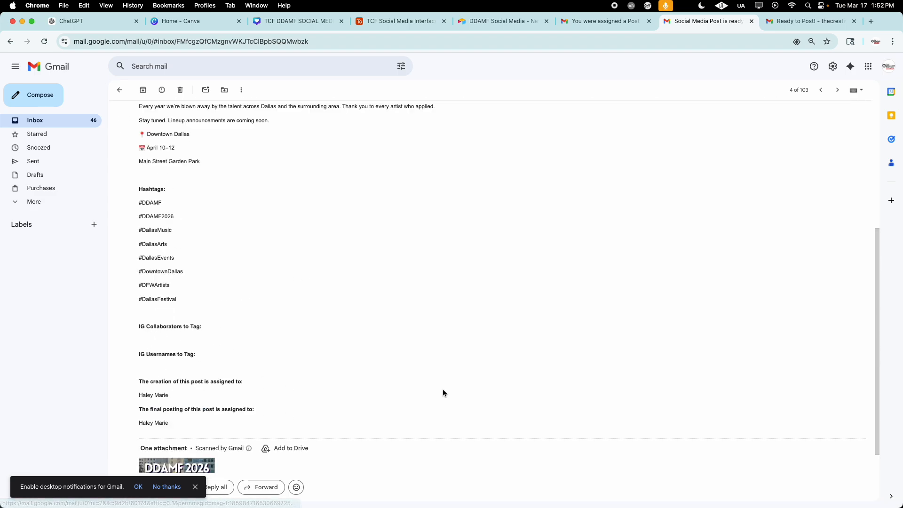
Step: Examine the "Ready to Post!" email from its posting instructions and post assets down to the assignments and attachments
click(791, 28)
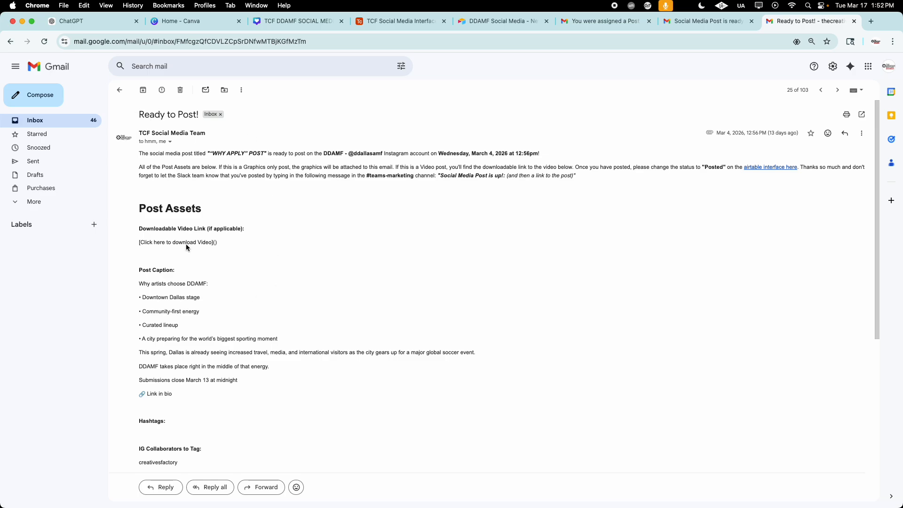
scroll(225, 237, down, 4)
scroll(151, 149, up, 4)
scroll(141, 223, down, 6)
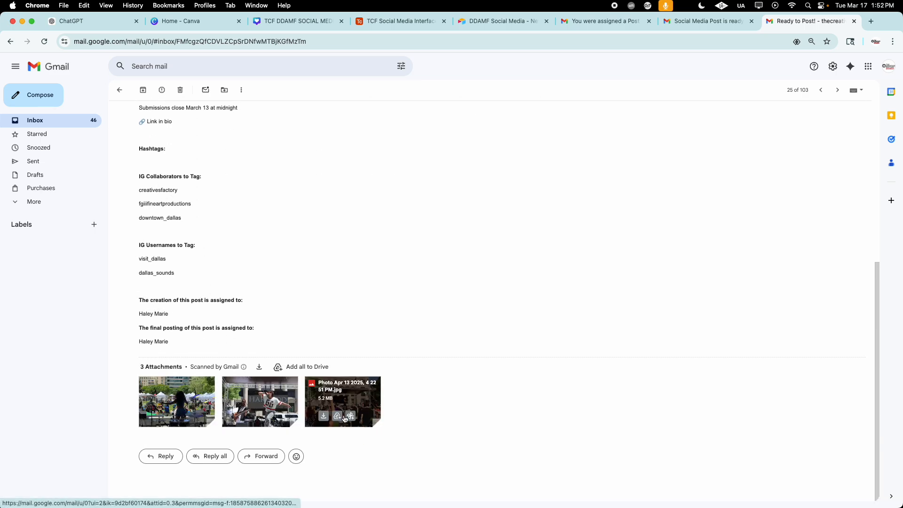
scroll(451, 374, up, 2)
scroll(452, 377, up, 5)
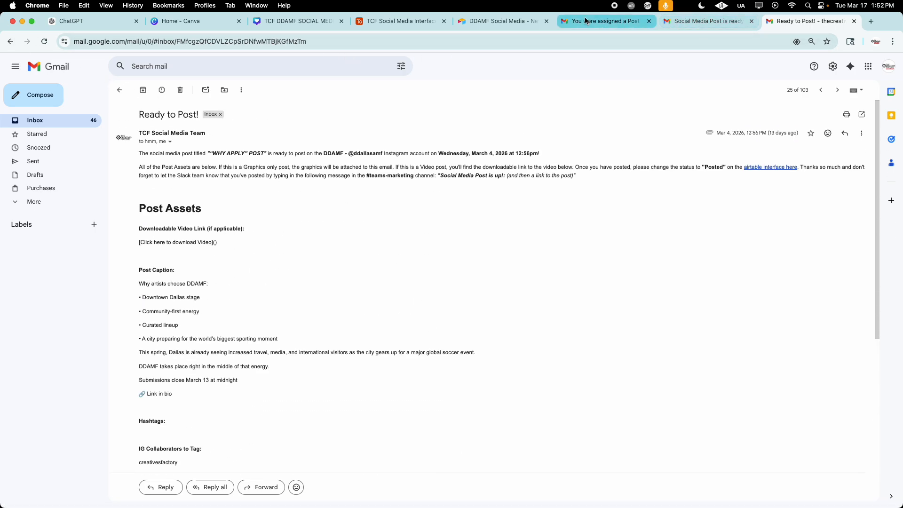
Step: Switch back to the Post Planner in Airtable and check the status options for "Artist FAQ's we keep getting" without picking one
click(502, 21)
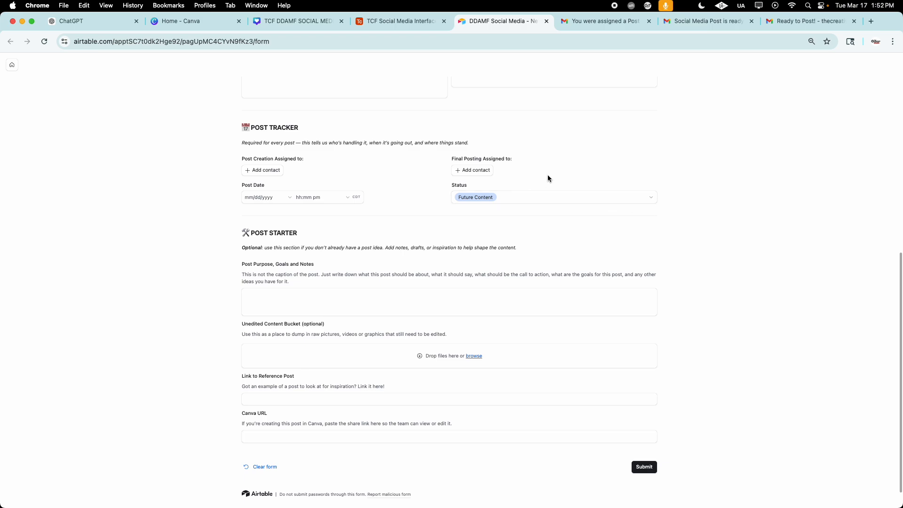
click(400, 21)
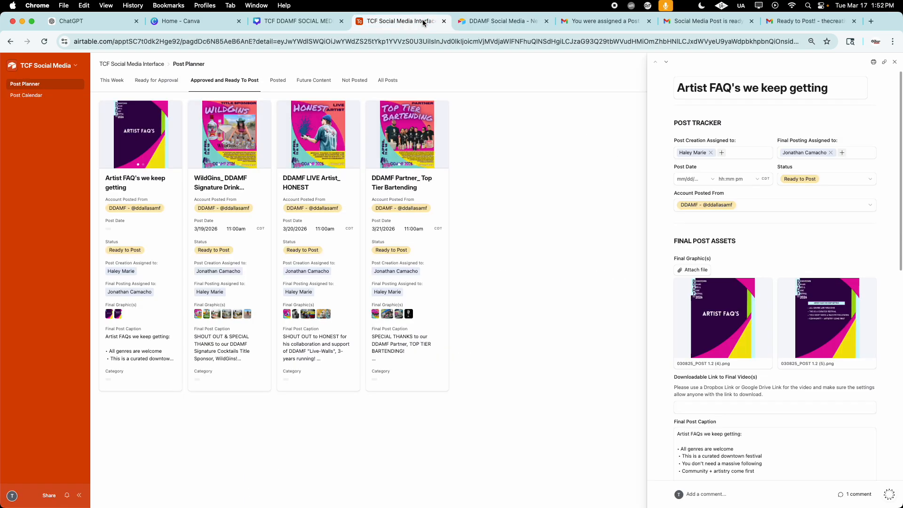
click(823, 180)
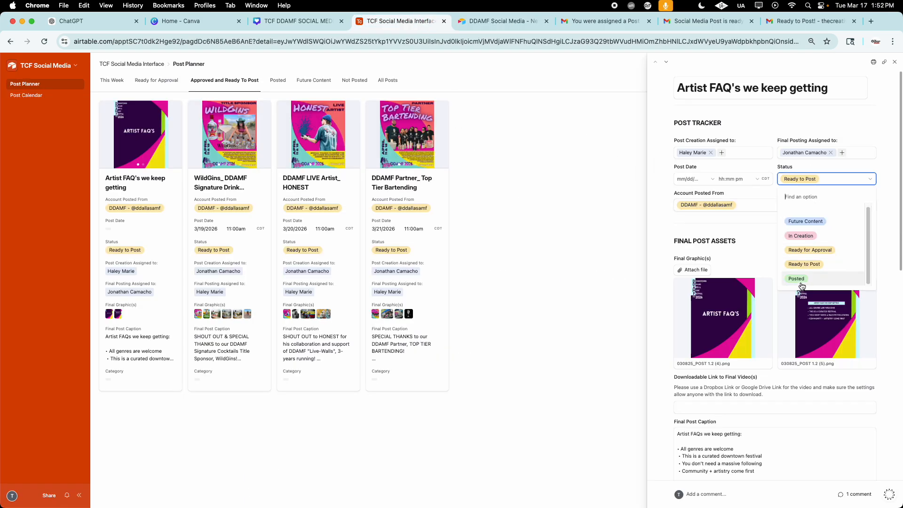
click(713, 121)
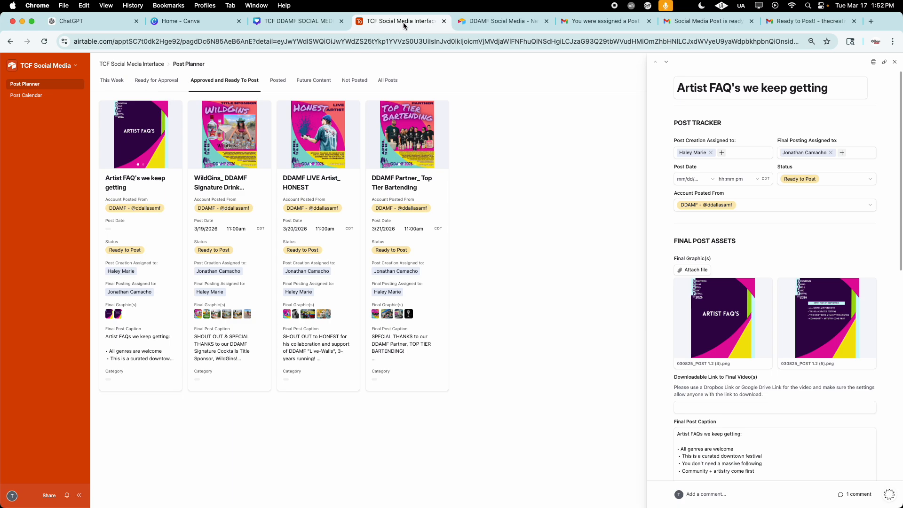
Step: Open DDAMF SPONSORSHIPS from the This Week view and set its post date to 3/18/2026 at 2:00pm
click(113, 80)
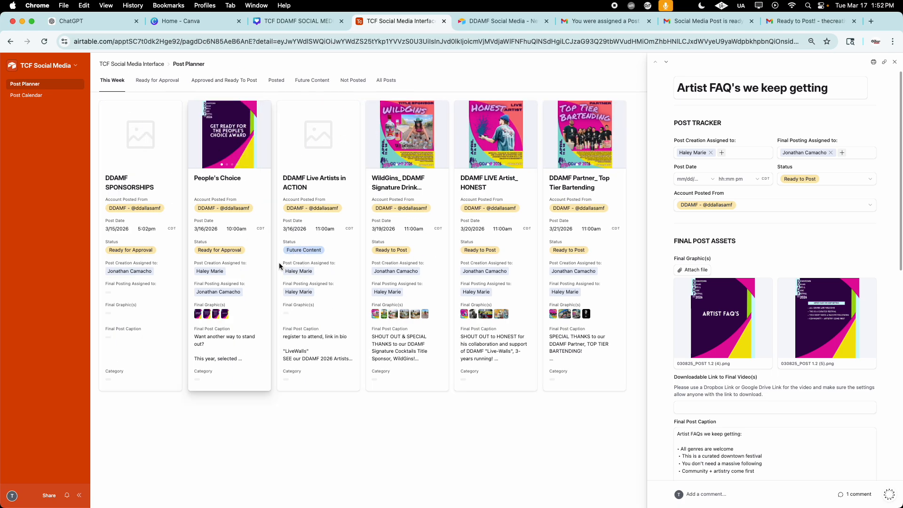
click(141, 221)
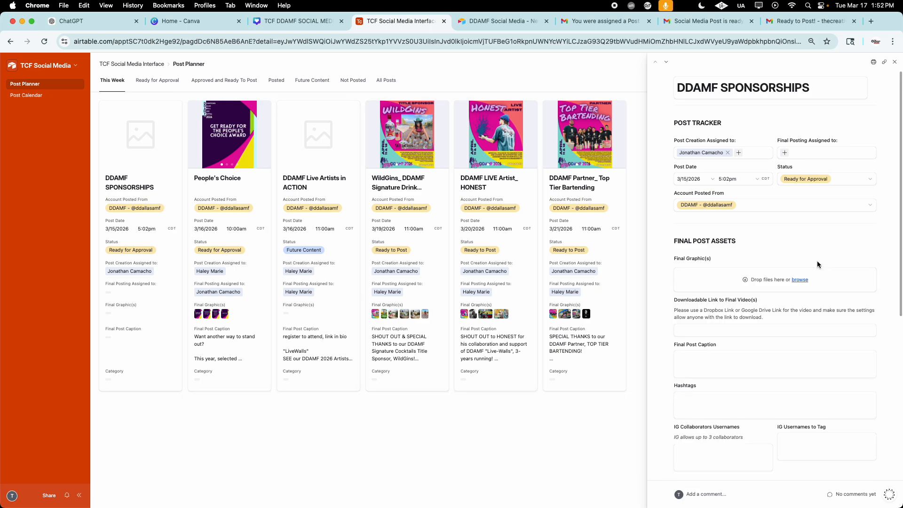
scroll(817, 265, down, 6)
scroll(811, 258, up, 6)
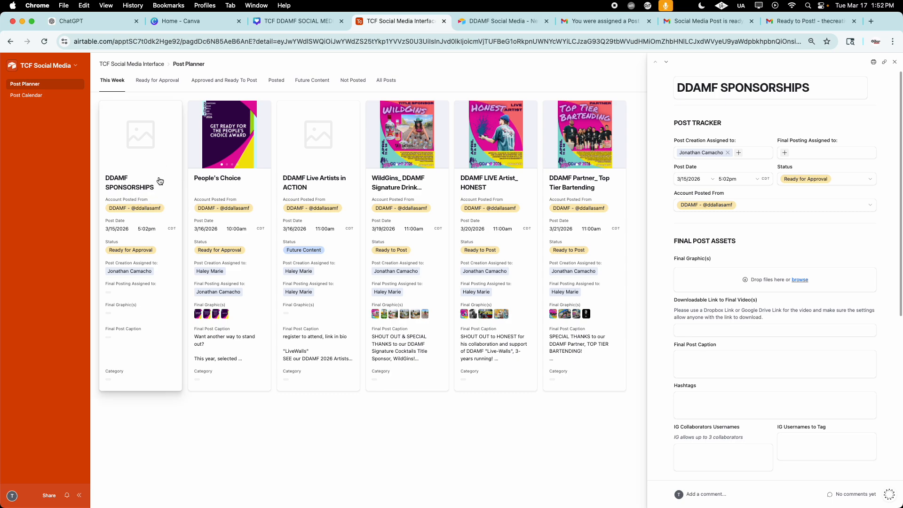
click(693, 178)
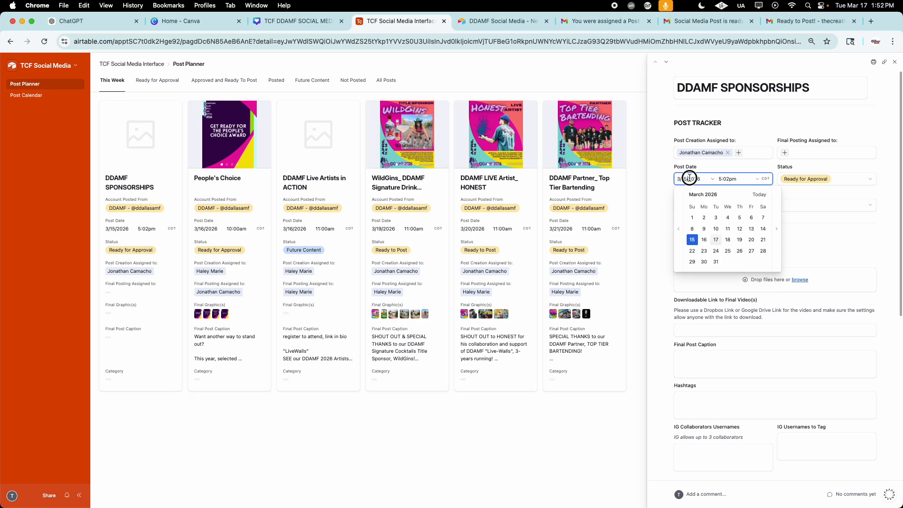
click(727, 241)
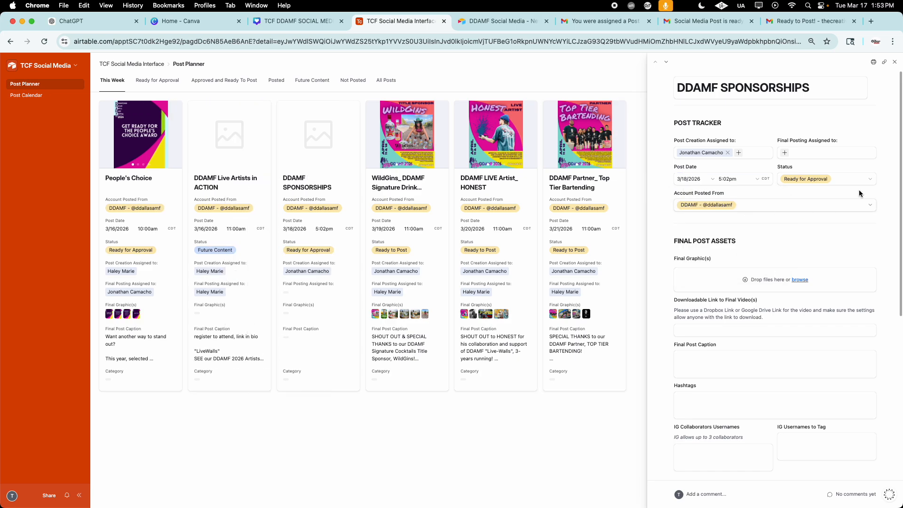
click(738, 180)
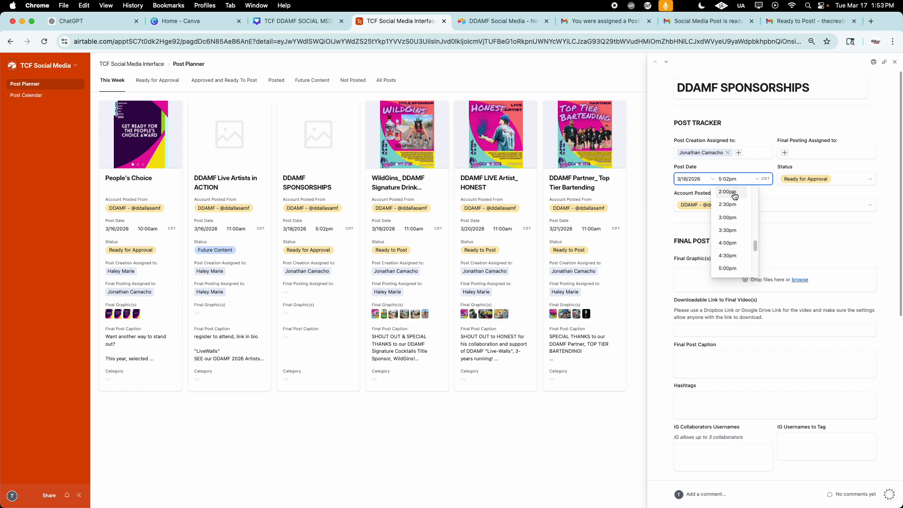
click(734, 192)
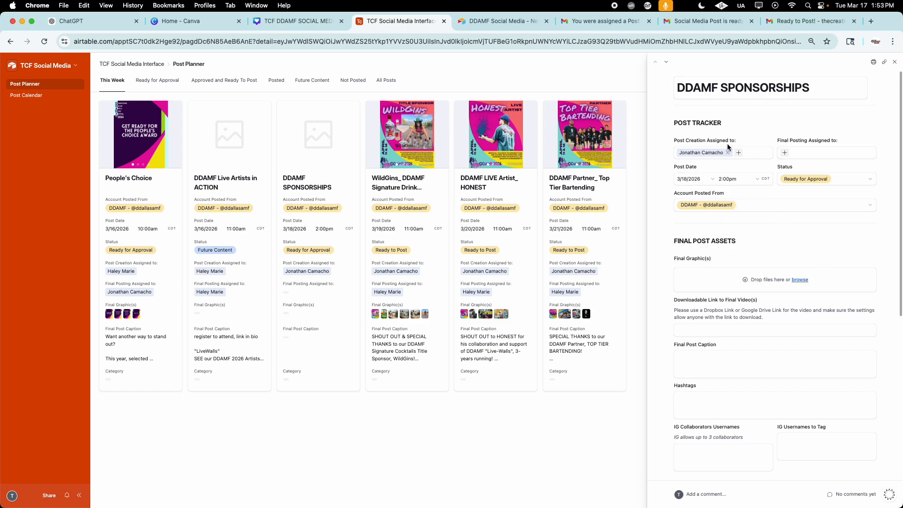
Step: Examine the Final Post Assets and the optional Post Starter & Brainstorm section of the DDAMF SPONSORSHIPS post
scroll(730, 273, down, 3)
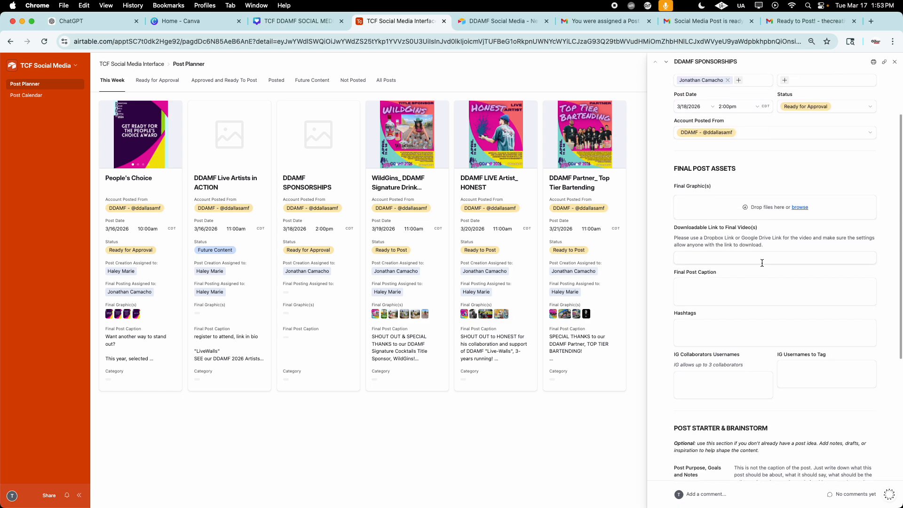
scroll(762, 263, down, 5)
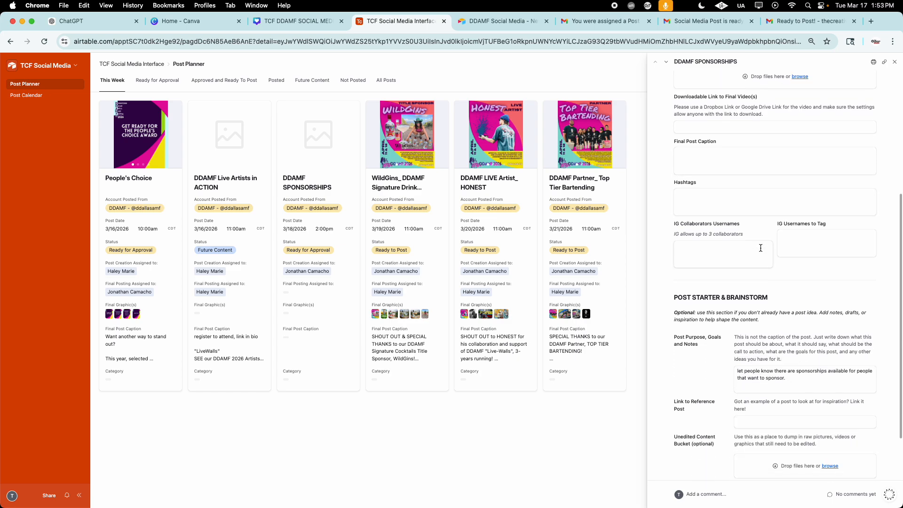
scroll(761, 248, up, 6)
scroll(793, 271, down, 8)
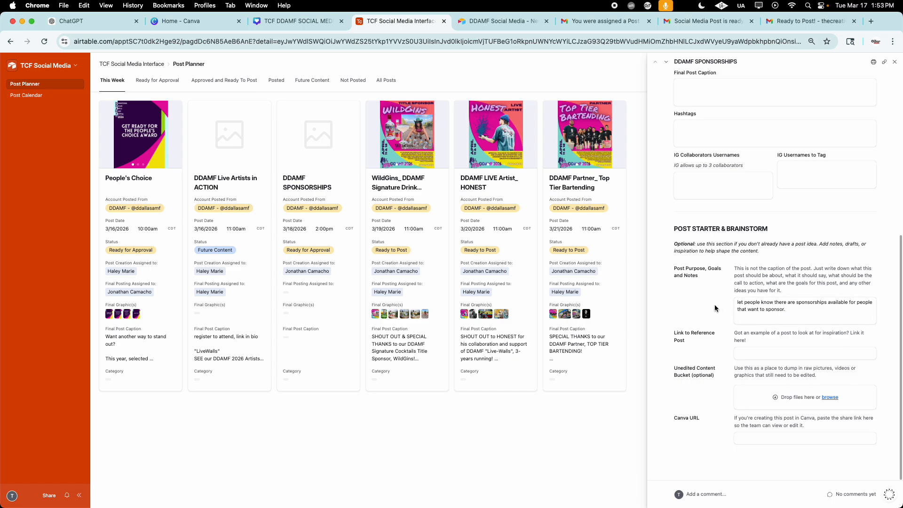
triple_click(688, 245)
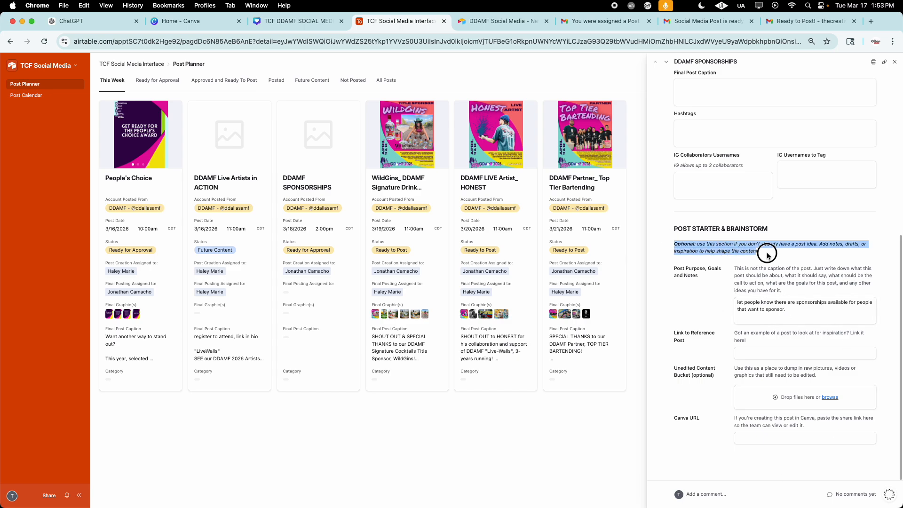
click(704, 243)
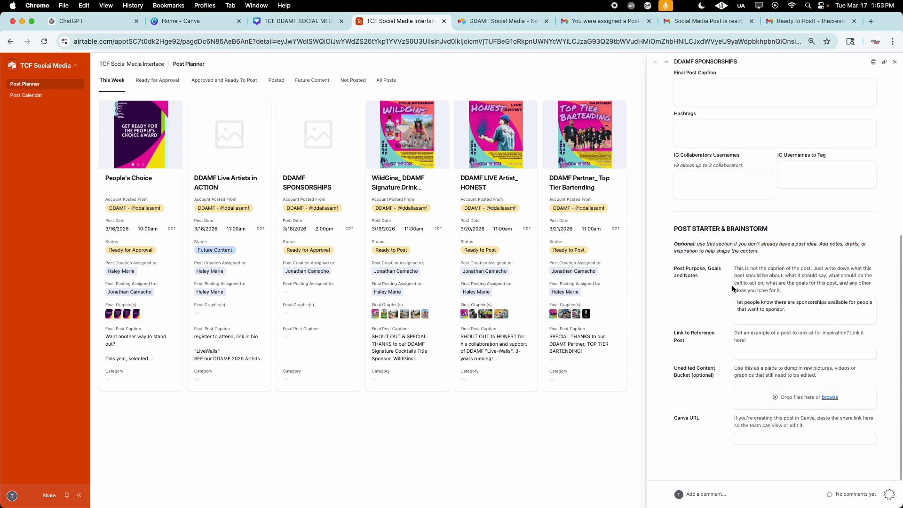
Step: Check the purpose notes, reference link, content bucket and Canva URL fields of DDAMF SPONSORSHIPS without editing them, and close the post
click(790, 308)
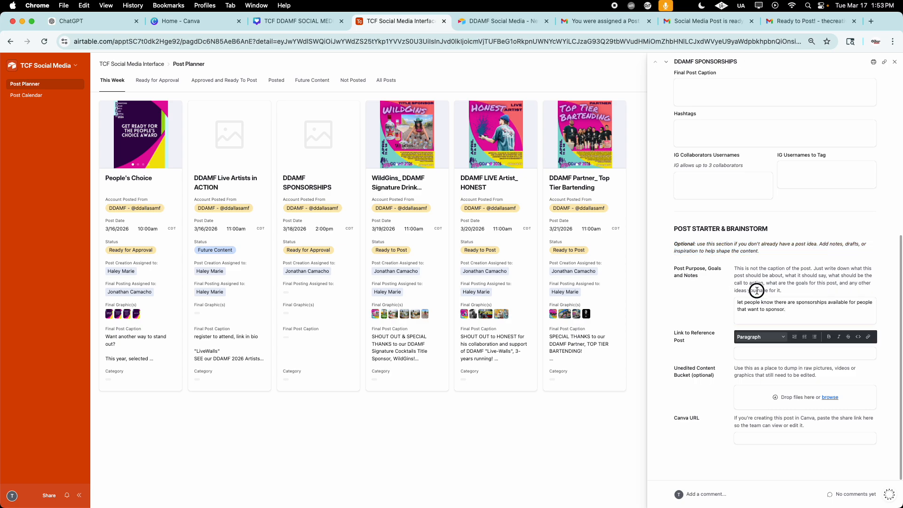
click(712, 360)
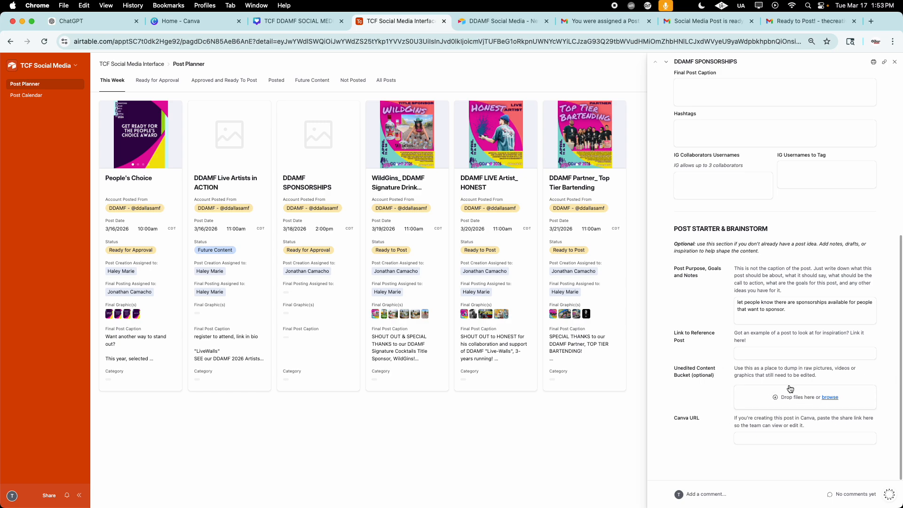
click(746, 438)
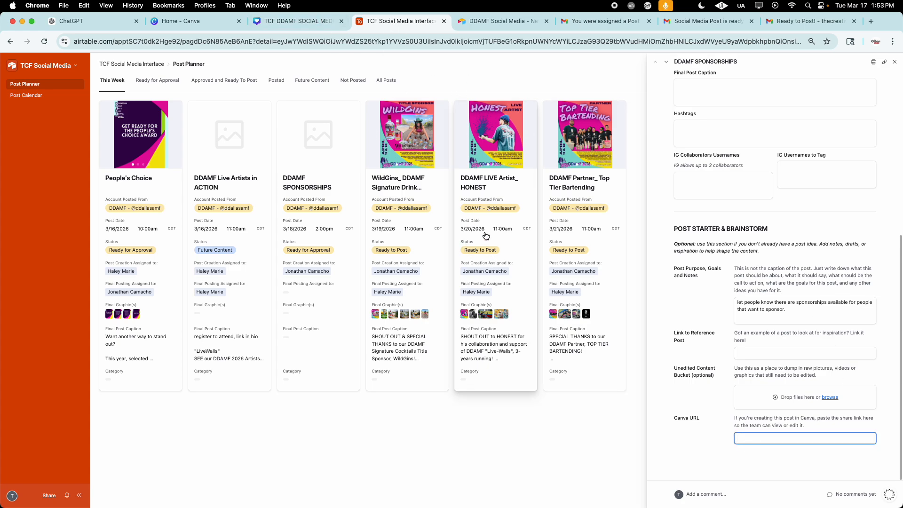
scroll(768, 371, up, 6)
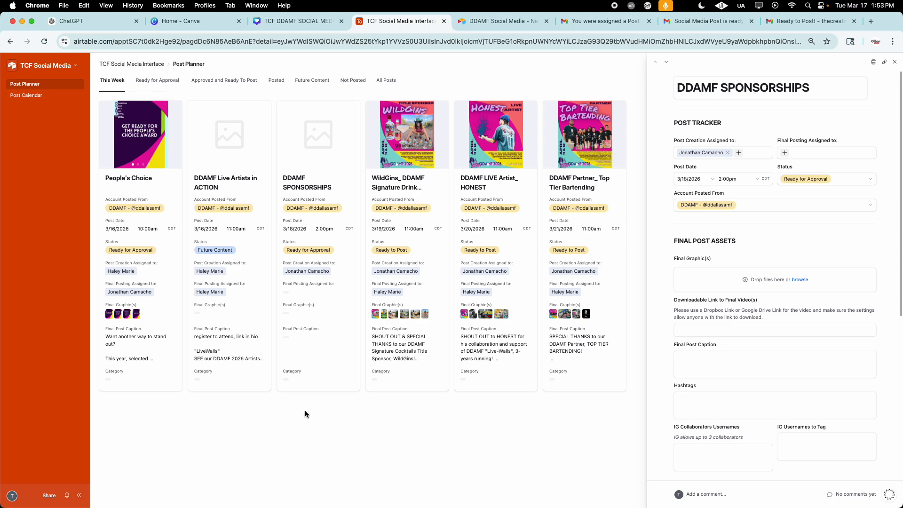
click(895, 62)
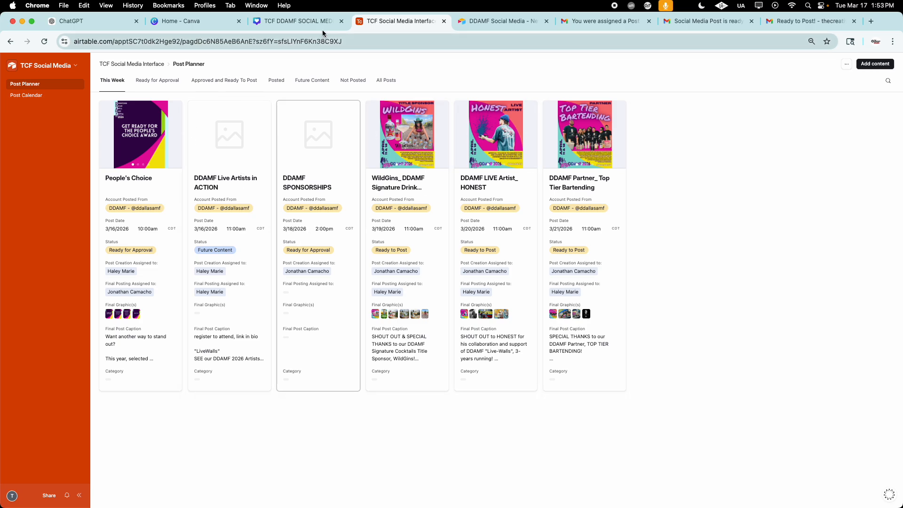
Step: Switch to the TCF DDAMF SOCIAL MEDIA design in Canva and look through its post pages from the first toward the last
click(288, 21)
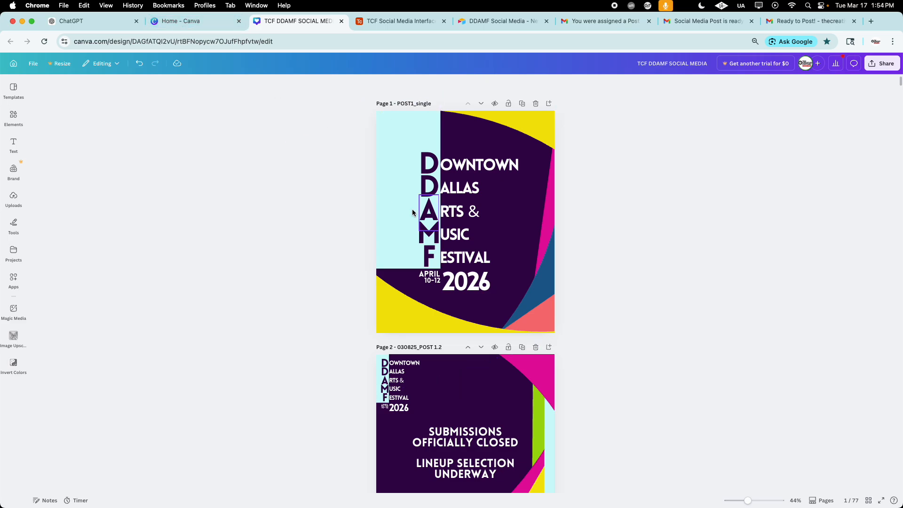
scroll(366, 212, down, 20)
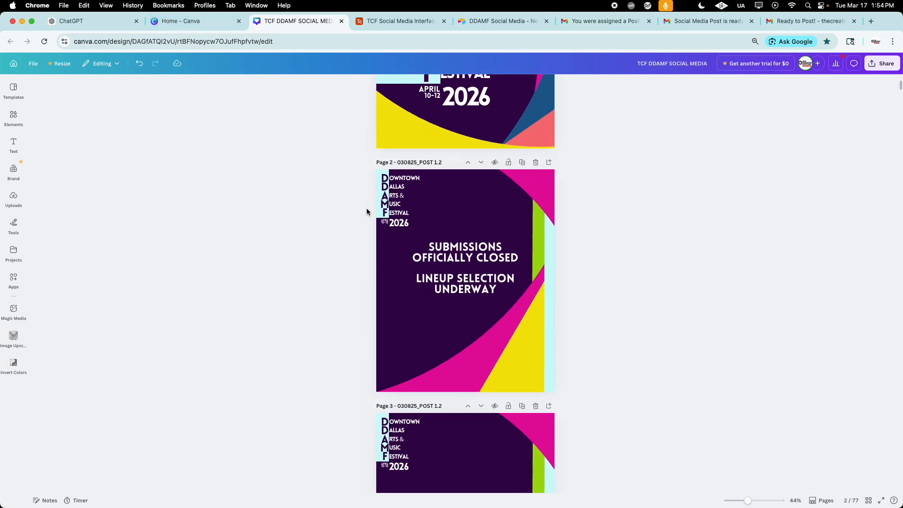
scroll(366, 212, down, 20)
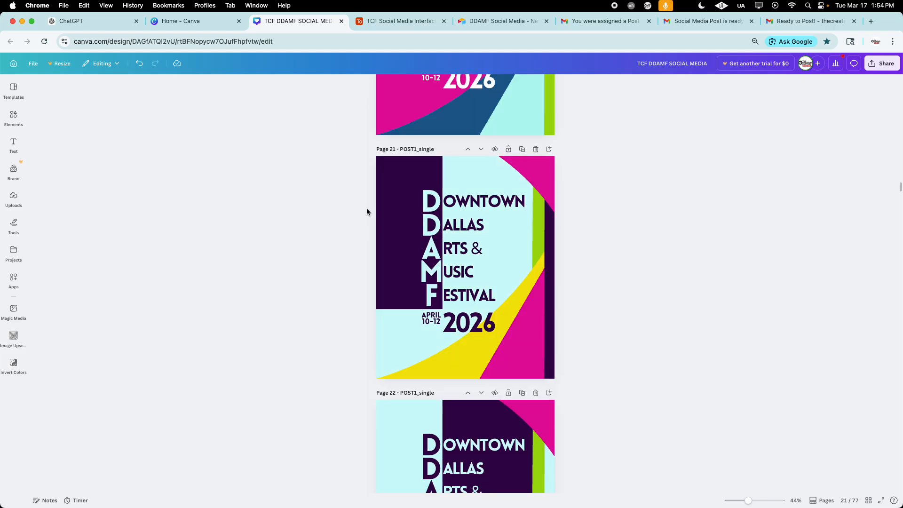
scroll(367, 211, down, 20)
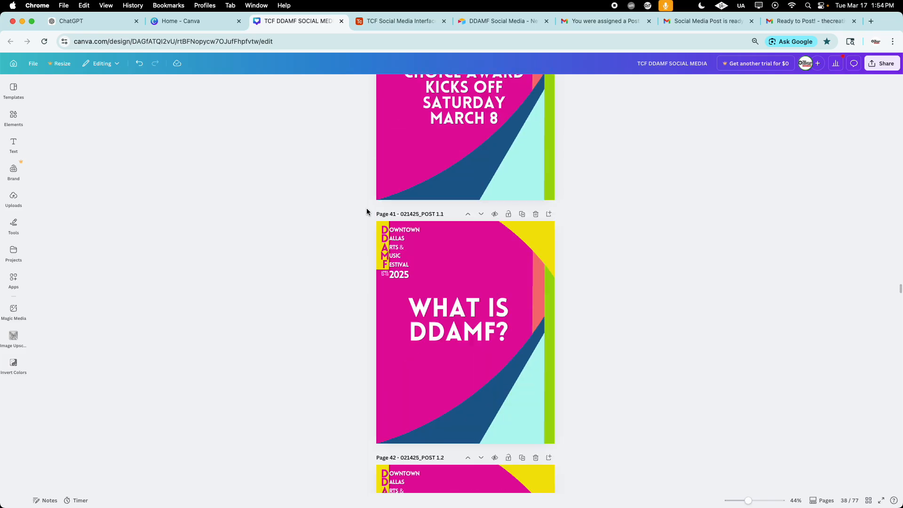
scroll(366, 210, down, 20)
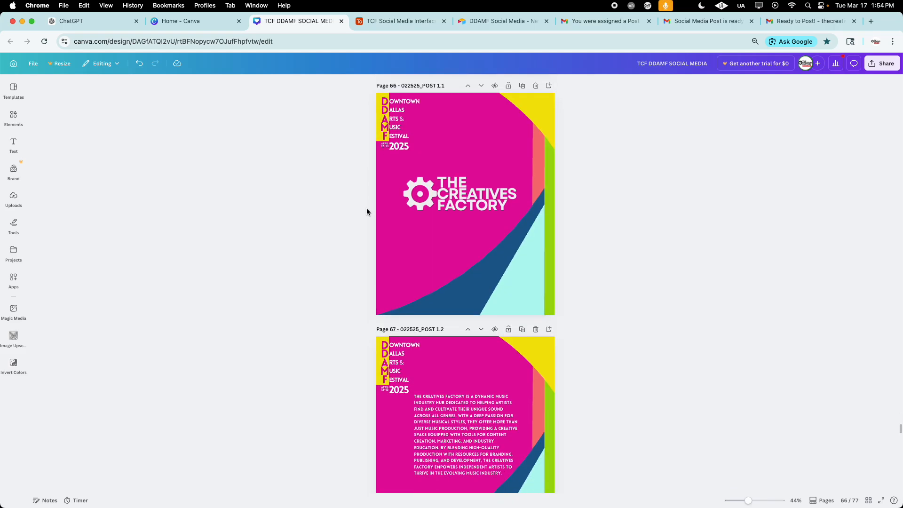
scroll(470, 212, down, 20)
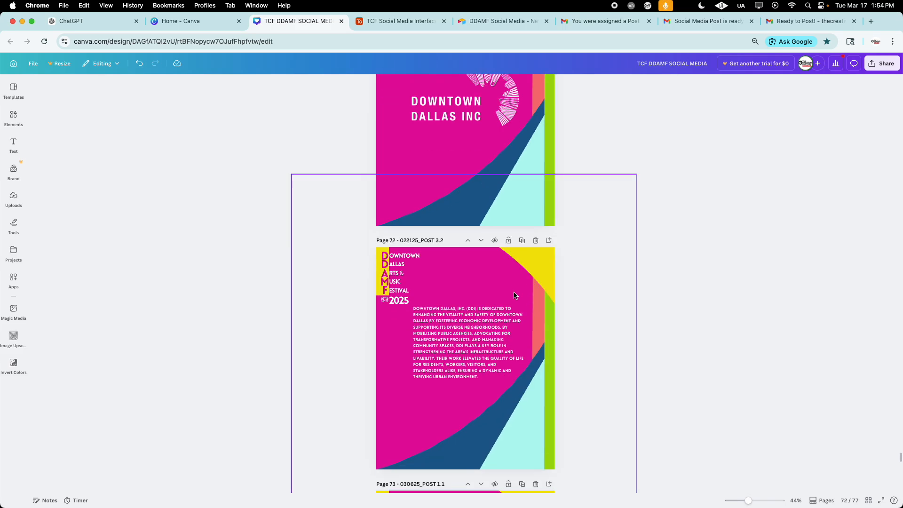
Step: Review the Canva post pages in reverse, including the 2026 People's Choice Award pages, back to page 1
scroll(514, 295, up, 10)
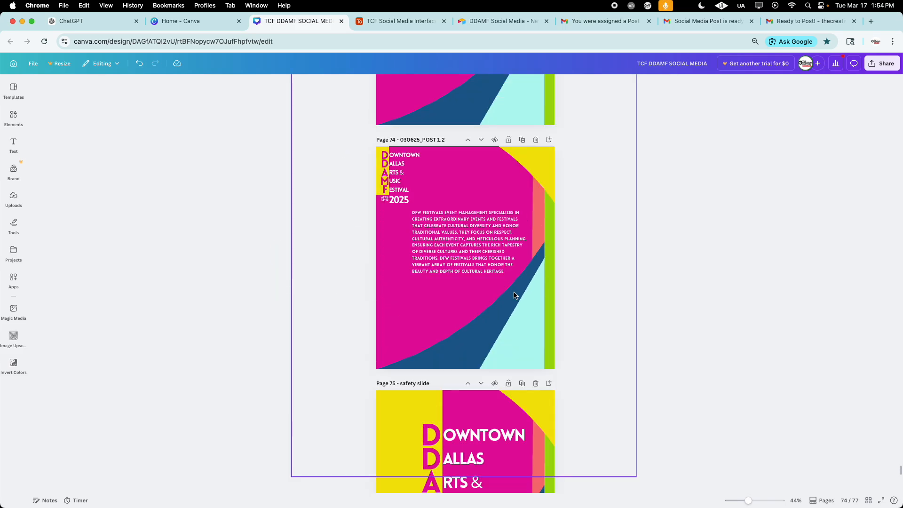
scroll(514, 295, up, 15)
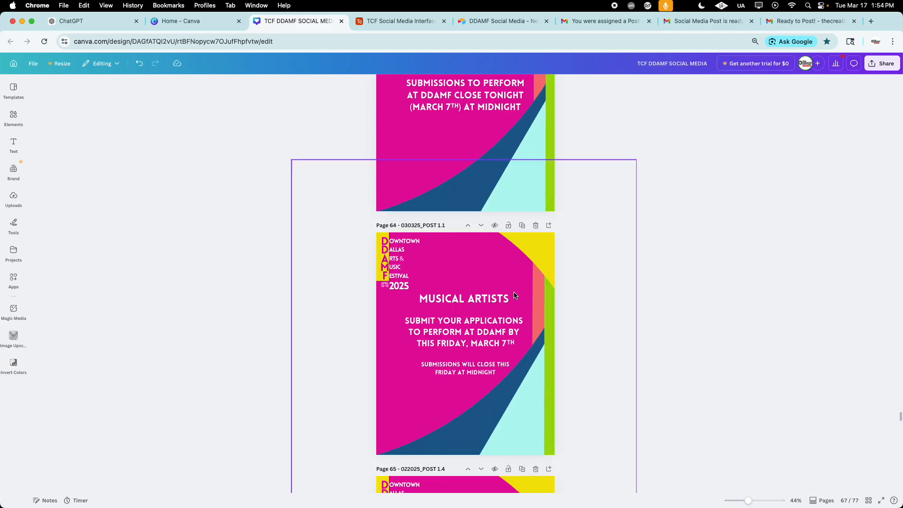
scroll(514, 295, up, 20)
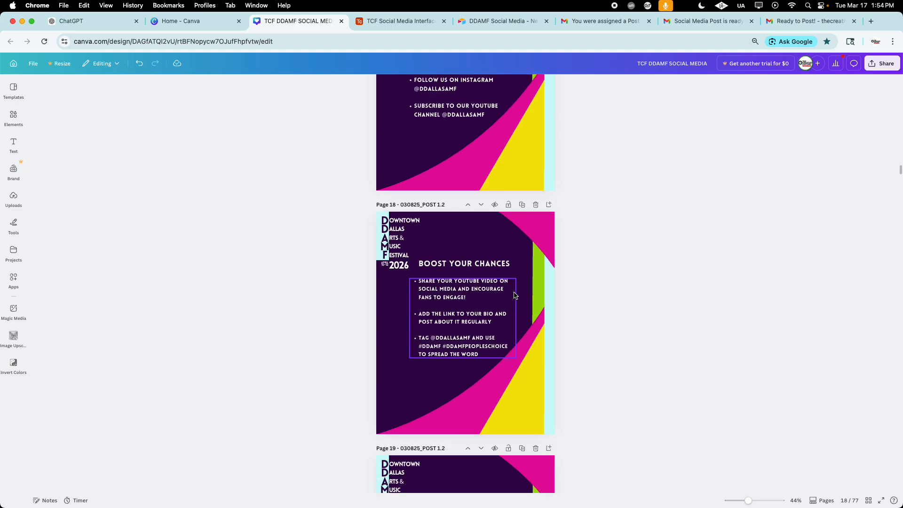
scroll(514, 295, up, 9)
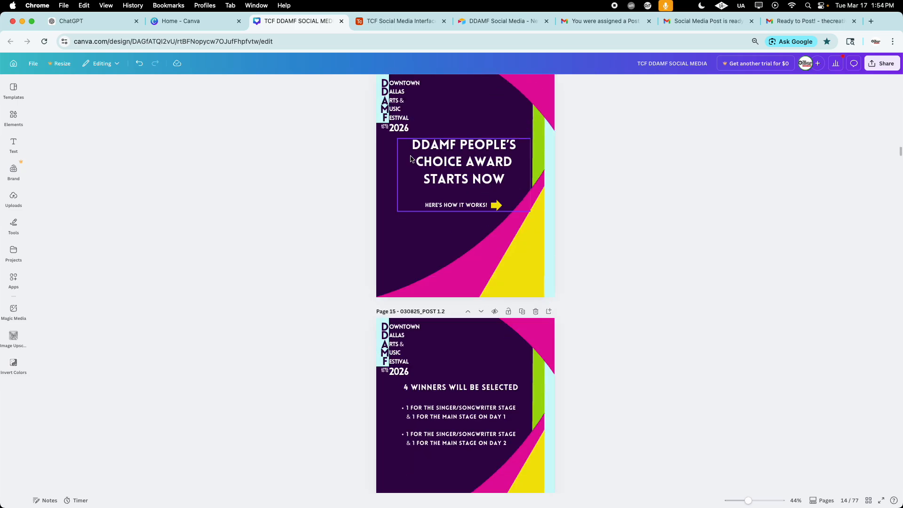
scroll(593, 305, up, 3)
scroll(578, 328, down, 1)
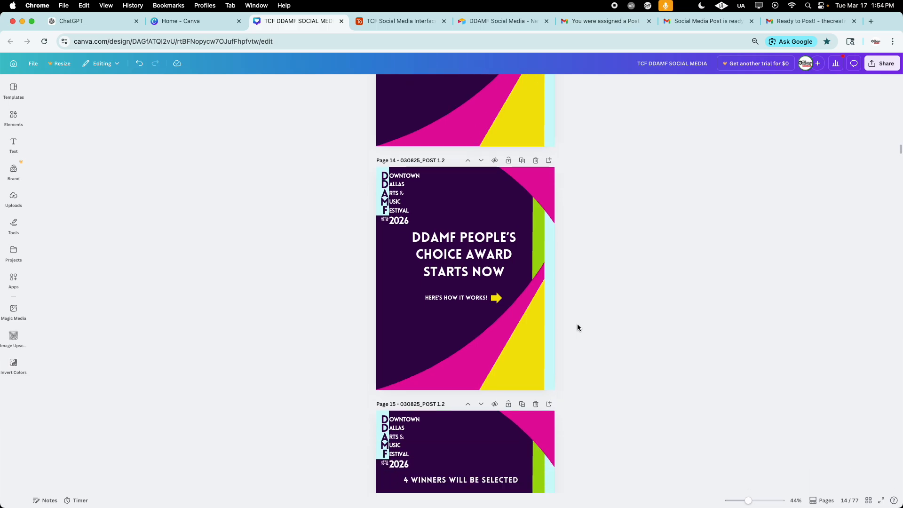
scroll(577, 327, up, 1)
scroll(577, 327, up, 10)
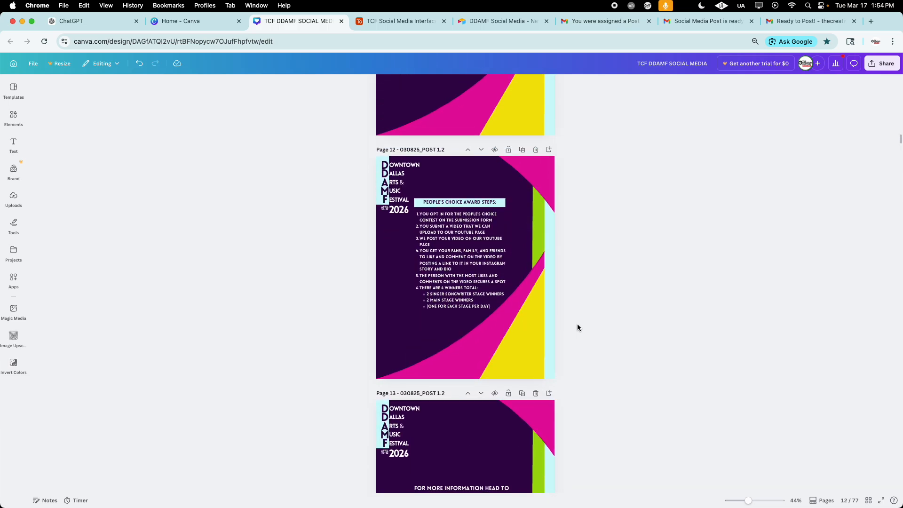
scroll(578, 328, up, 15)
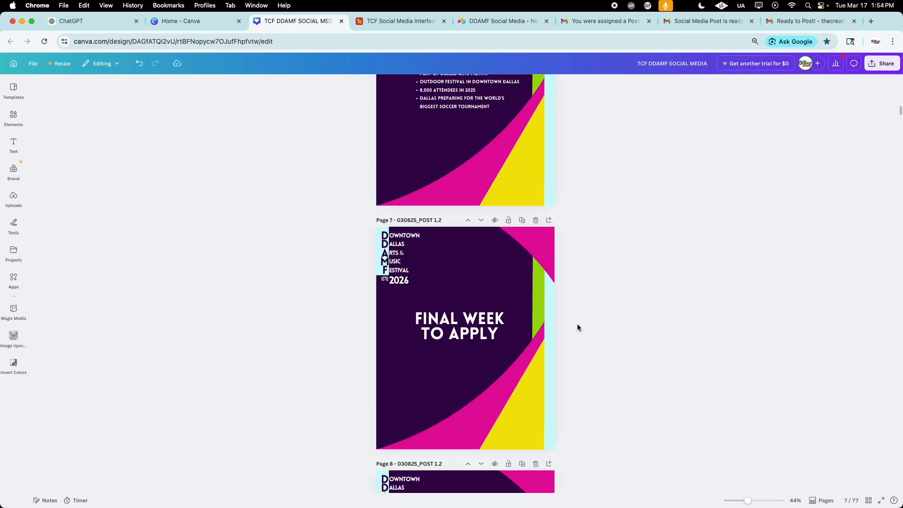
scroll(577, 328, up, 10)
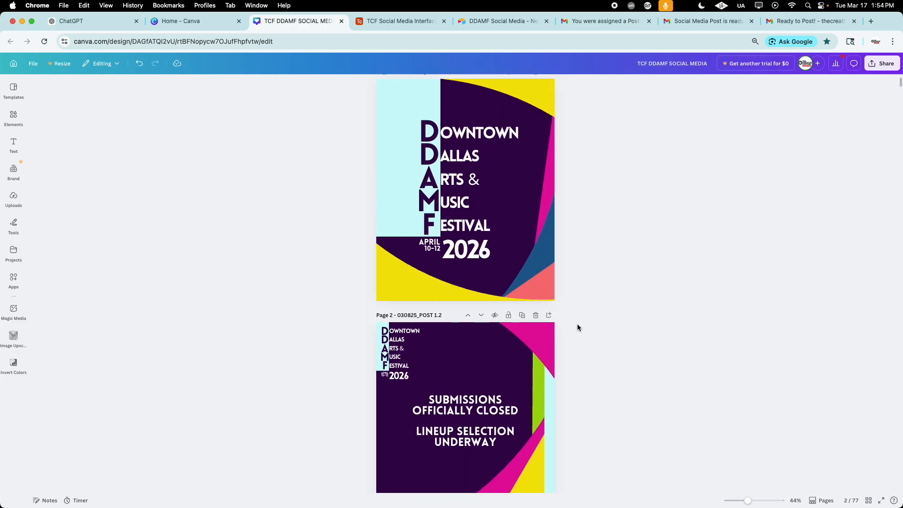
Step: Return from the Canva design to the Post Planner's This Week view in Airtable
click(214, 25)
click(269, 24)
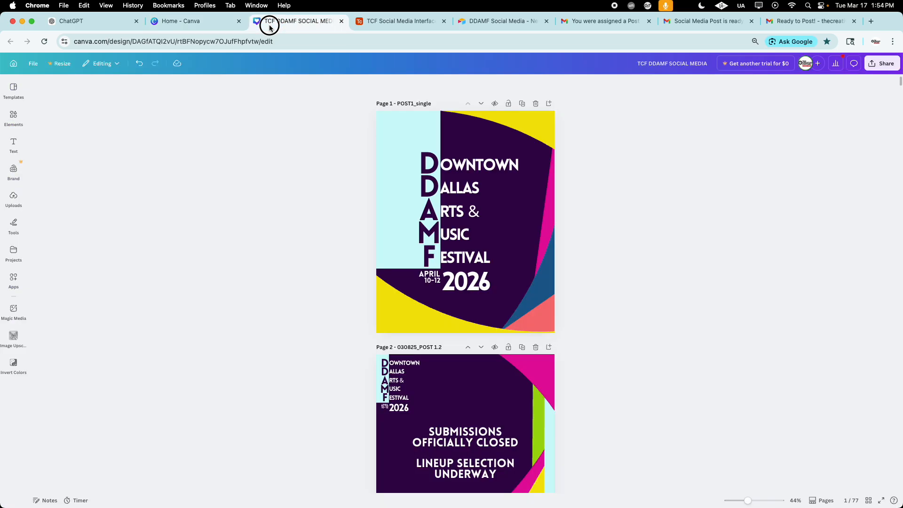
click(416, 24)
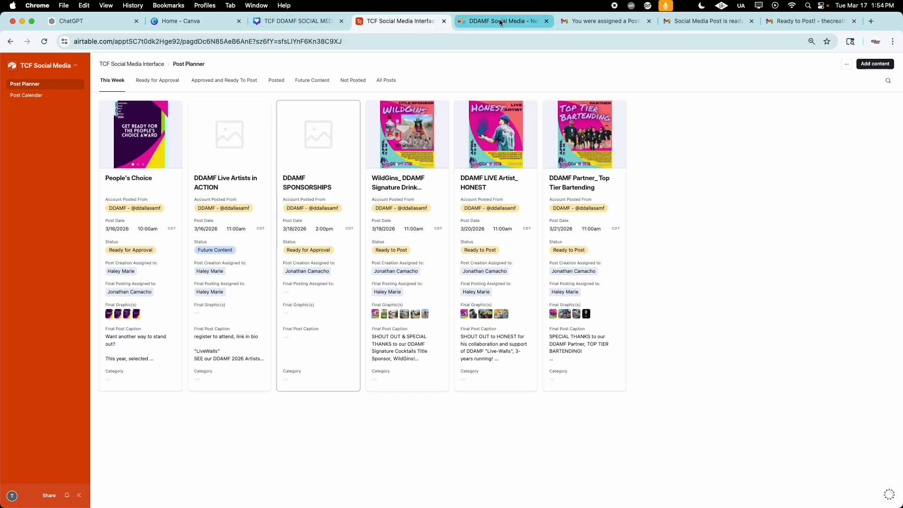